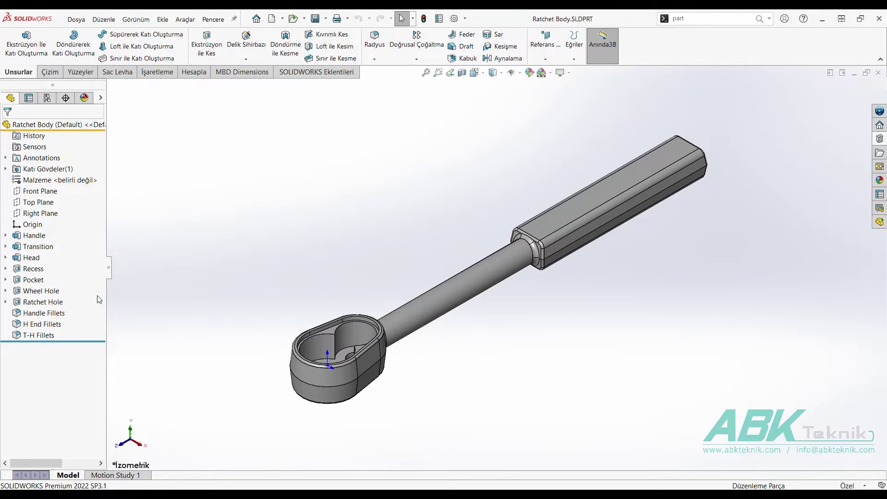
# Inspect the Wheel Hole and Recess features and their dependencies.
pyautogui.click(48, 292)
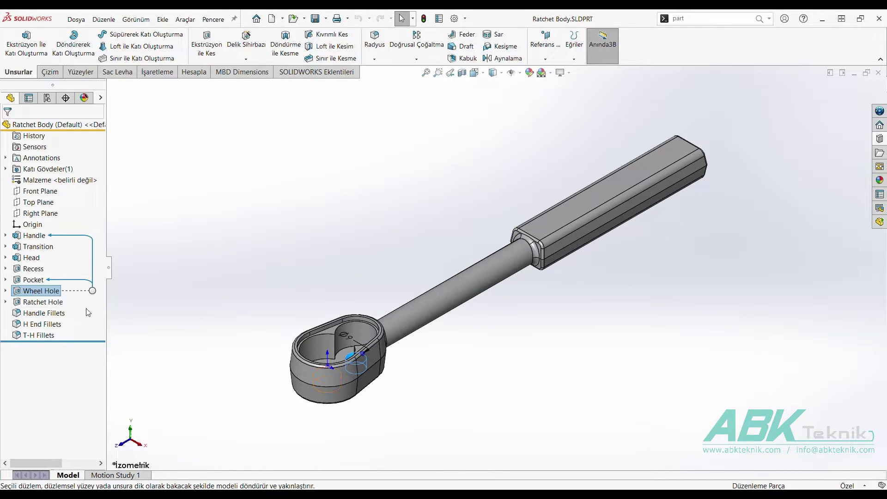
pyautogui.click(114, 312)
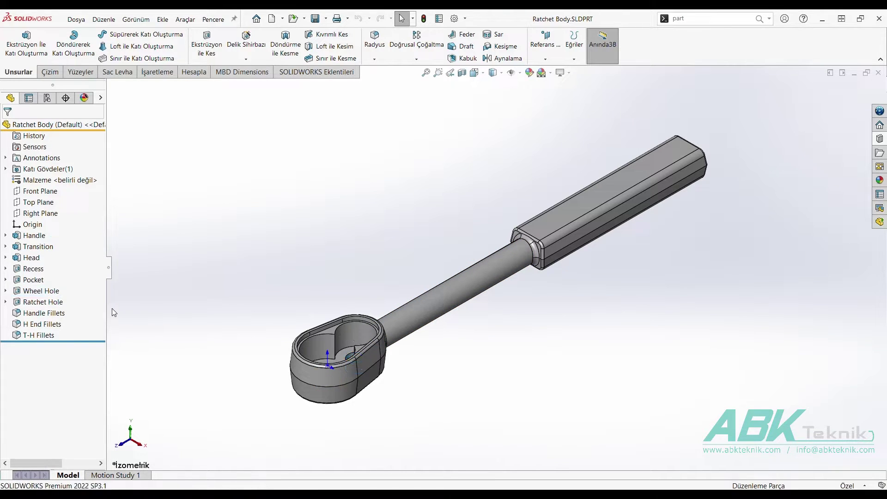
pyautogui.click(40, 270)
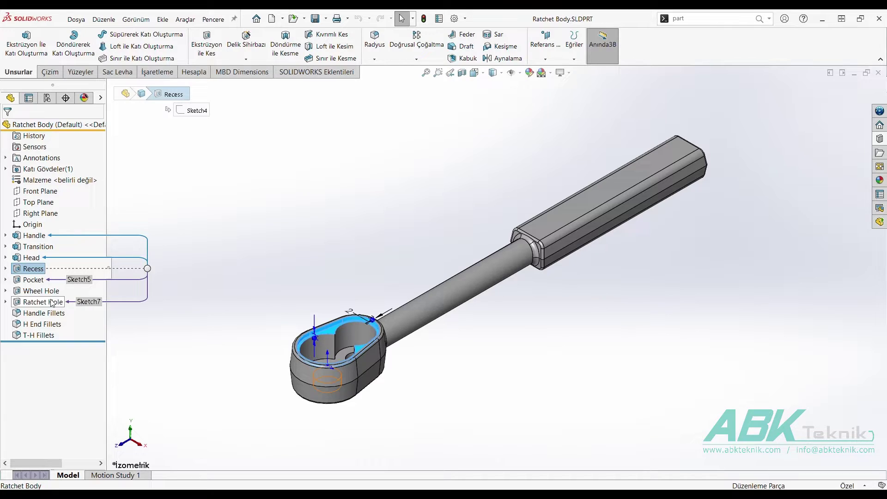
# Suppress Recess together with its dependent features, then check the Wheel Hole sketch.
pyautogui.rightClick(40, 272)
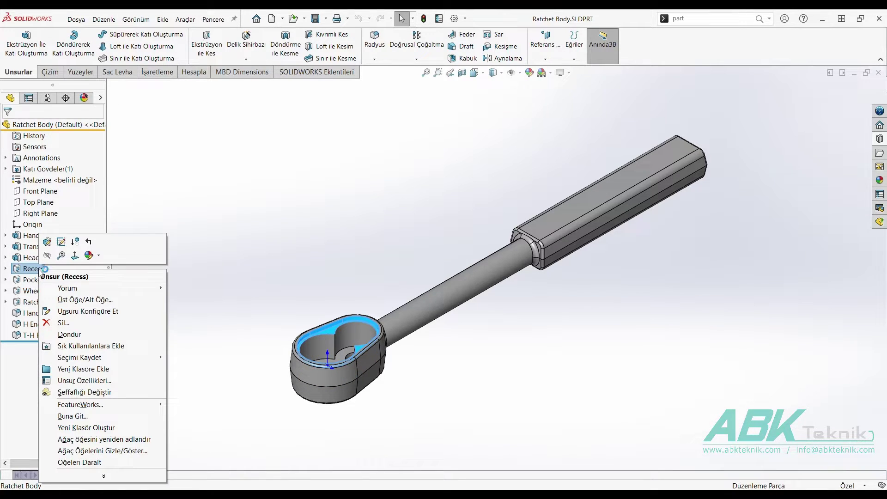
pyautogui.click(75, 243)
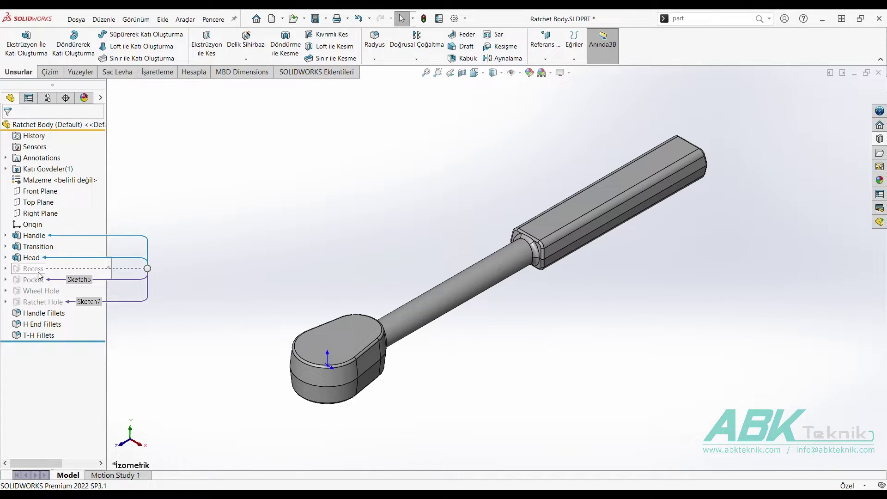
pyautogui.click(45, 294)
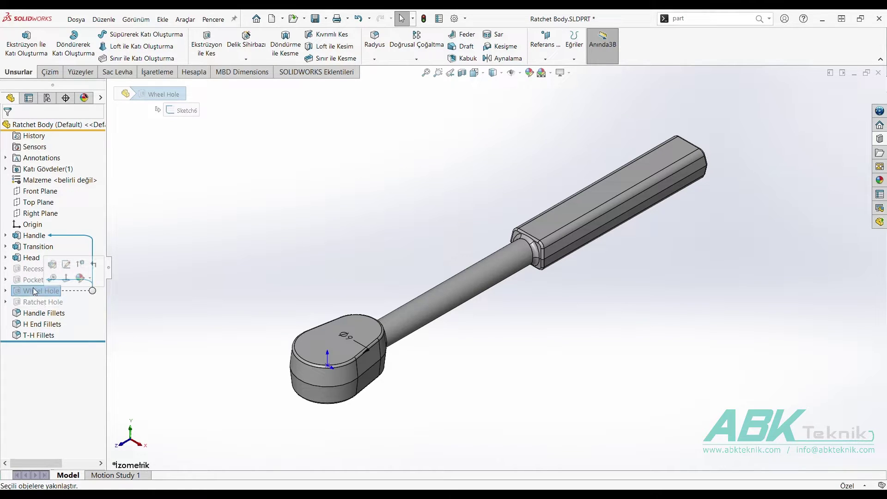
pyautogui.click(159, 295)
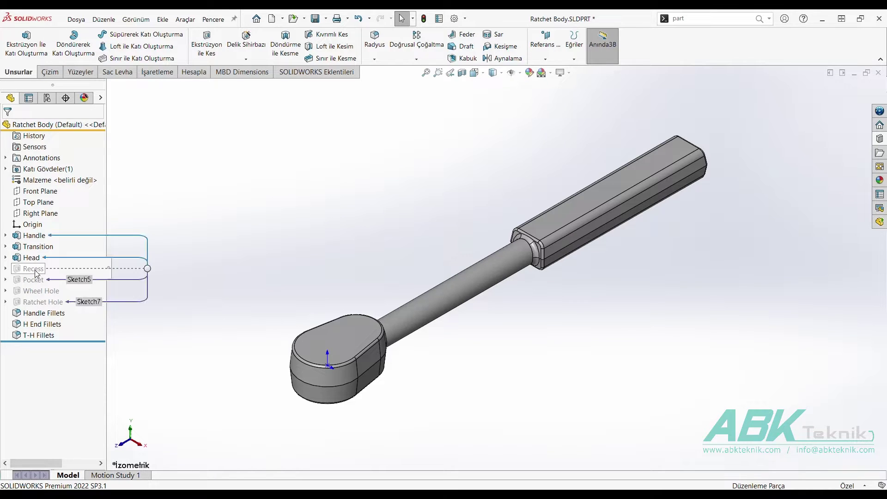
# Unsuppress Recess, Pocket, Wheel Hole and Ratchet Hole one after another.
pyautogui.click(37, 273)
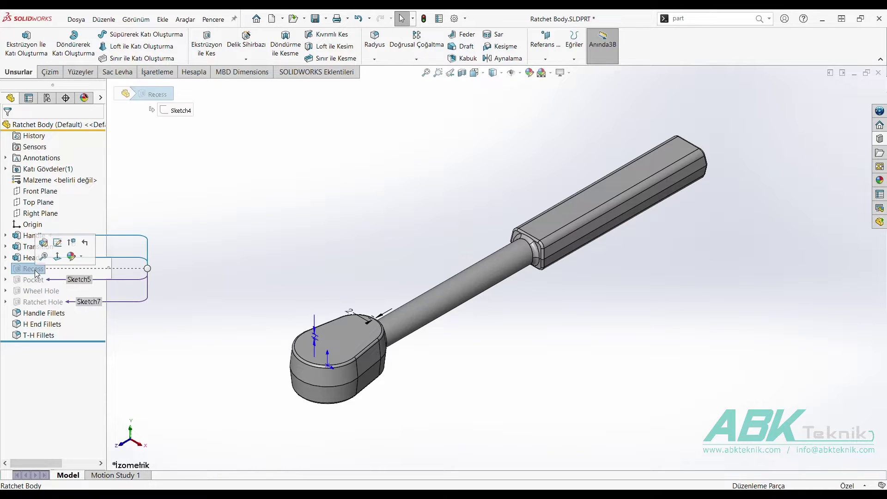
pyautogui.click(71, 243)
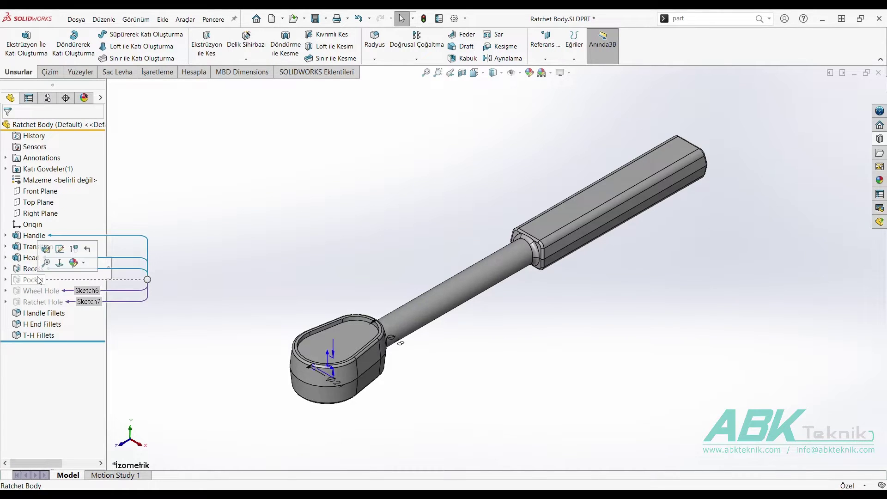
pyautogui.click(39, 279)
pyautogui.click(70, 254)
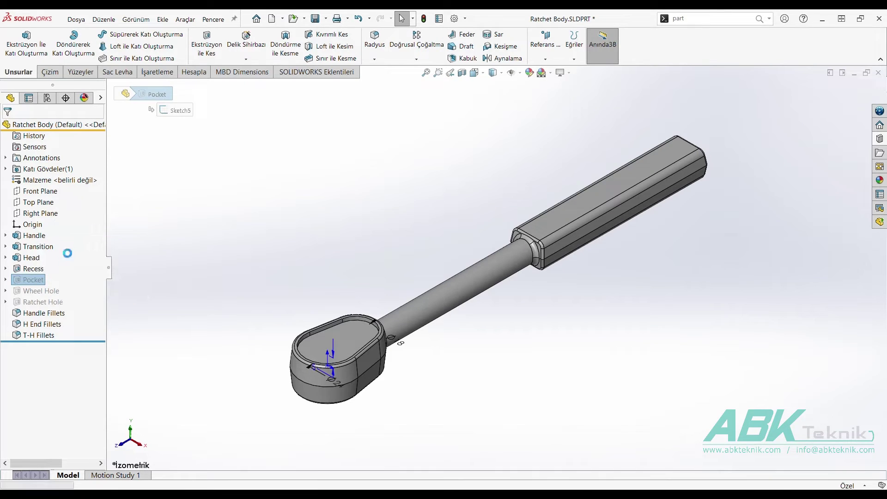
pyautogui.click(55, 289)
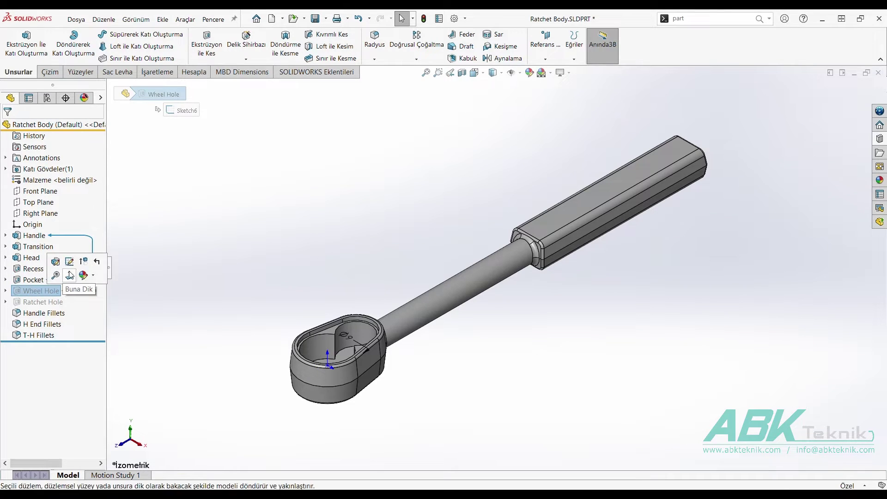
pyautogui.click(83, 261)
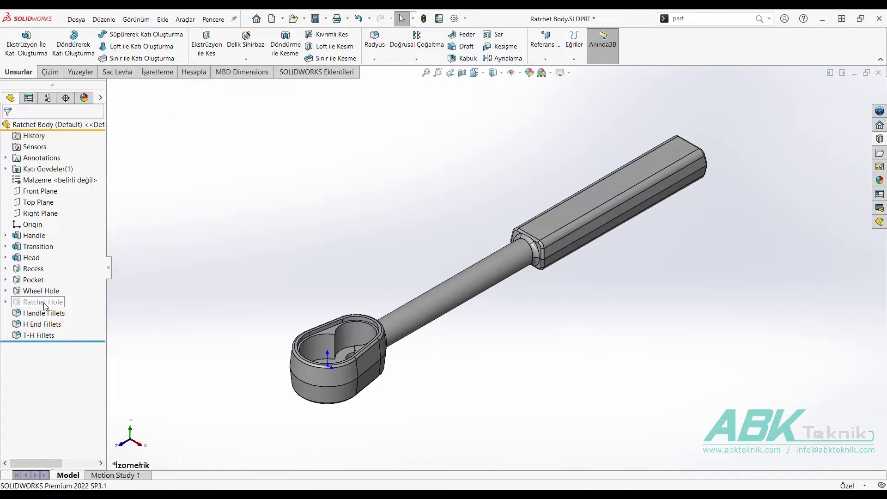
pyautogui.click(43, 303)
pyautogui.click(78, 277)
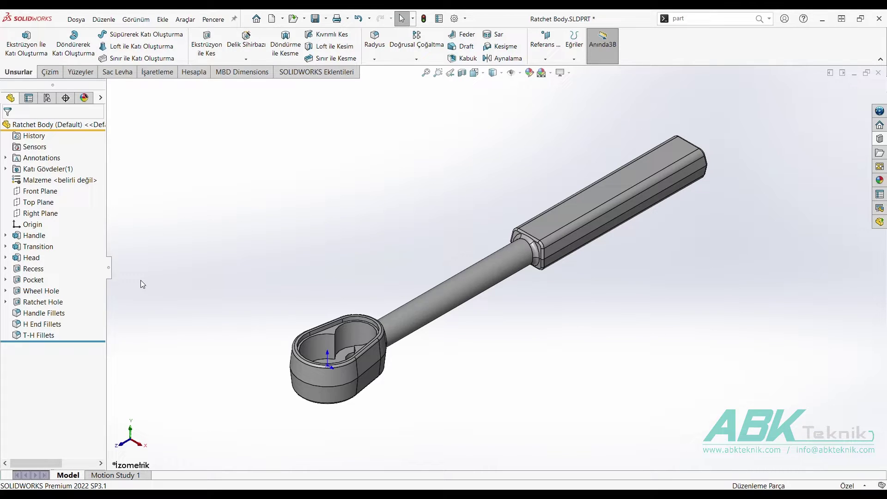
# Create a new part and draw a corner rectangle from the origin on the Front Plane.
pyautogui.hotkey('ctrl', 'n')
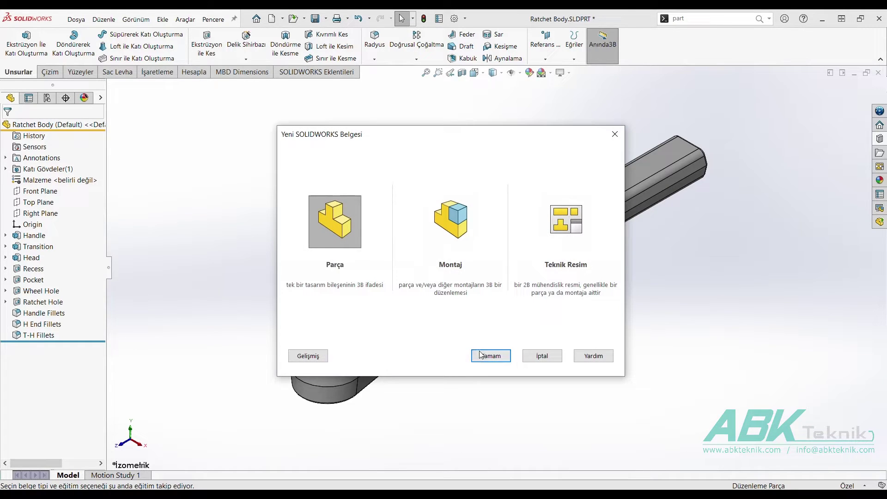
pyautogui.click(480, 355)
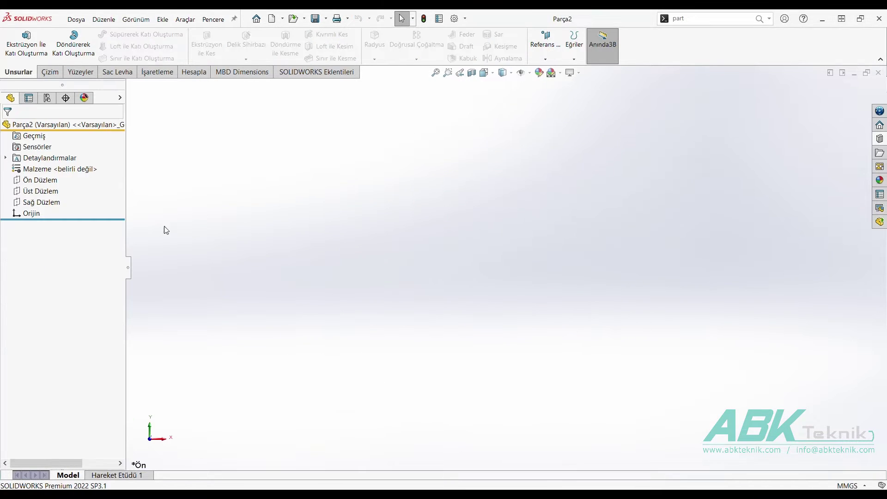
pyautogui.click(40, 181)
pyautogui.click(62, 172)
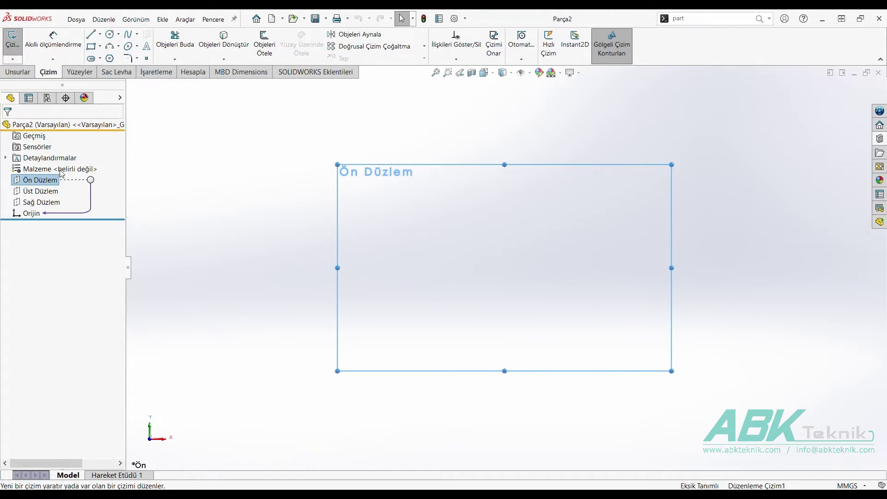
pyautogui.click(91, 47)
pyautogui.click(505, 267)
pyautogui.click(557, 161)
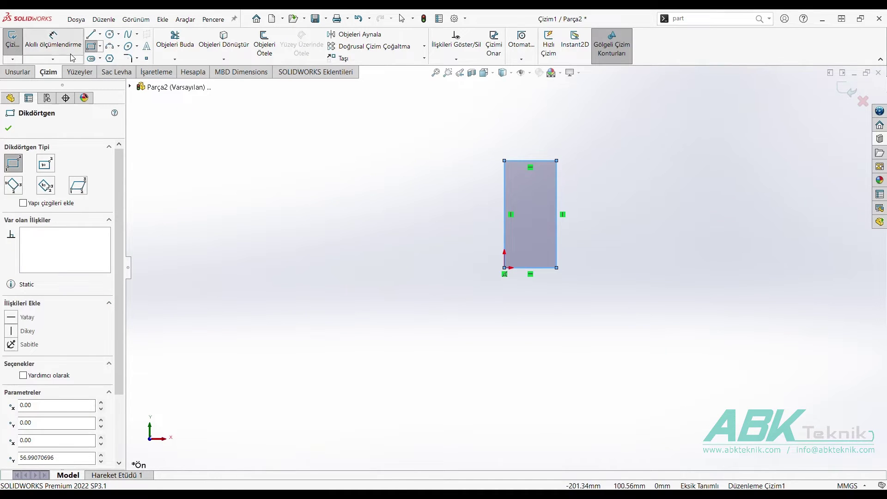
# Dimension the rectangle 5 wide by 15 tall and start a Revolve.
pyautogui.click(53, 44)
pyautogui.click(530, 160)
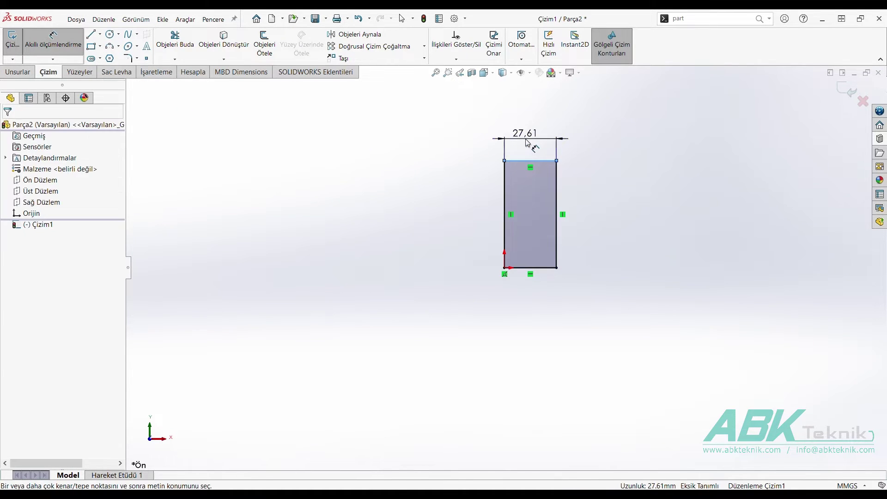
pyautogui.click(526, 141)
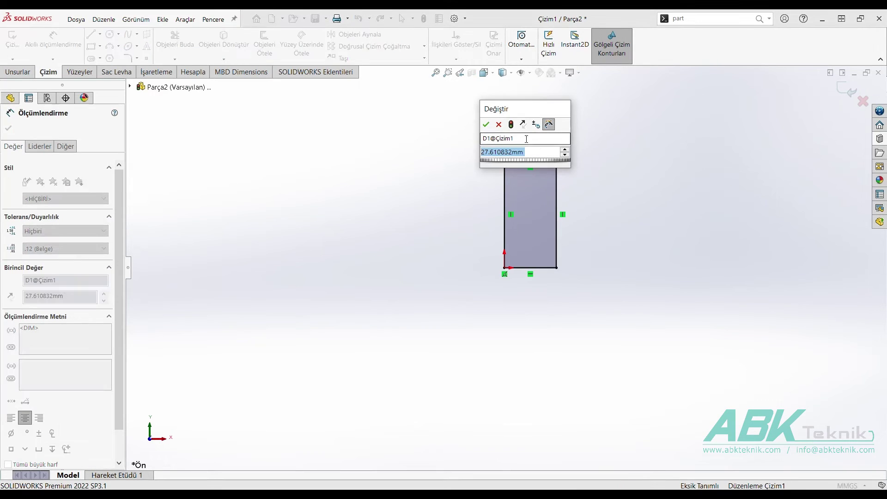
pyautogui.write('5')
pyautogui.press('Return')
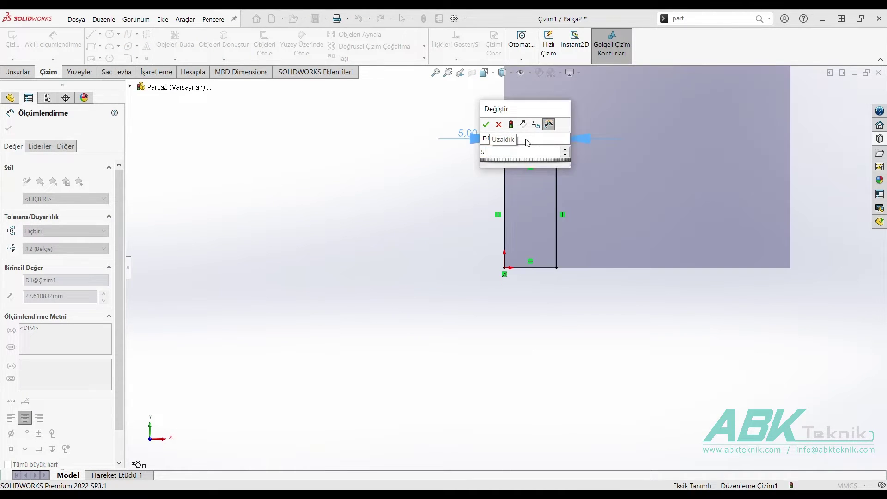
pyautogui.click(556, 208)
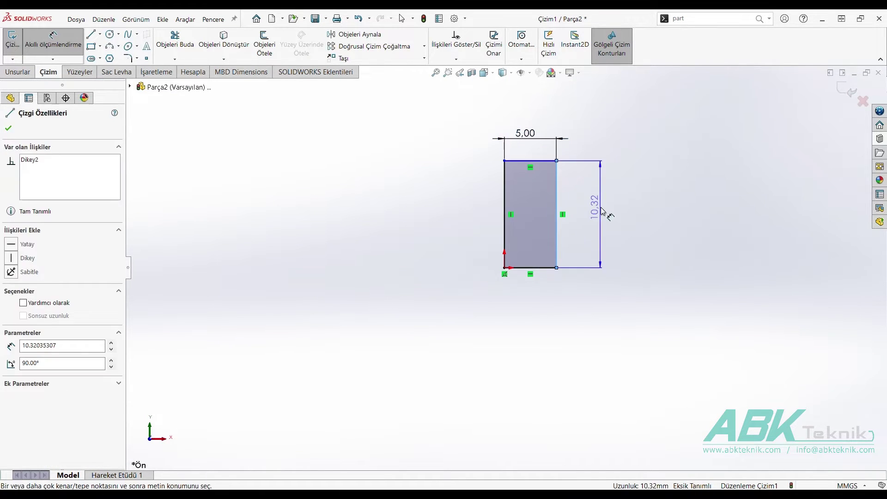
pyautogui.click(605, 210)
pyautogui.write('10')
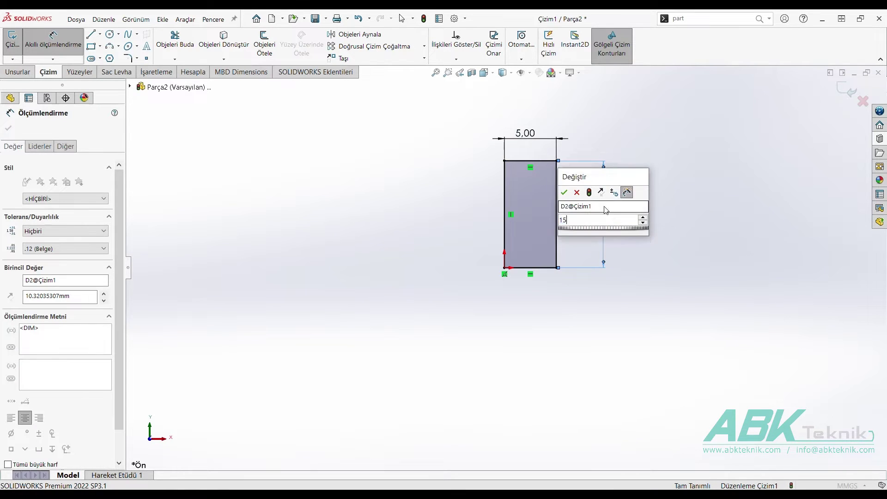
pyautogui.press('Return')
pyautogui.click(19, 72)
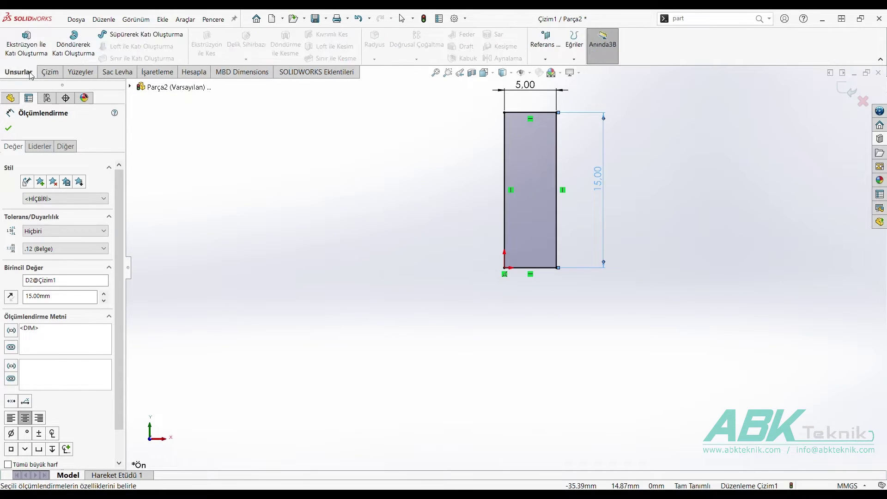
pyautogui.click(65, 56)
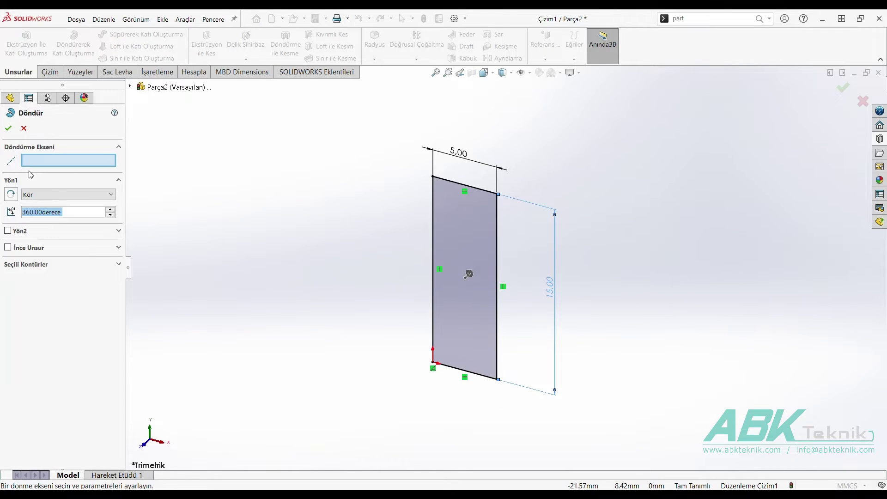
# Revolve the rectangle 360° about its left edge into a cylinder.
pyautogui.click(432, 212)
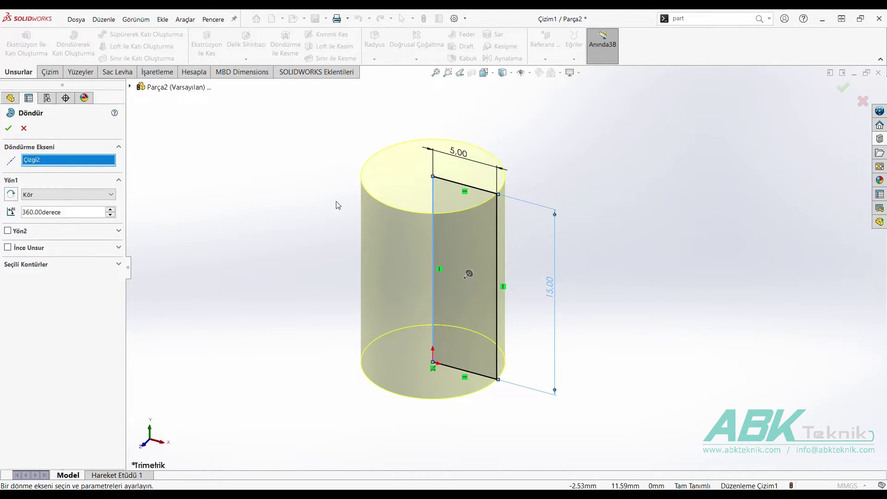
pyautogui.click(8, 128)
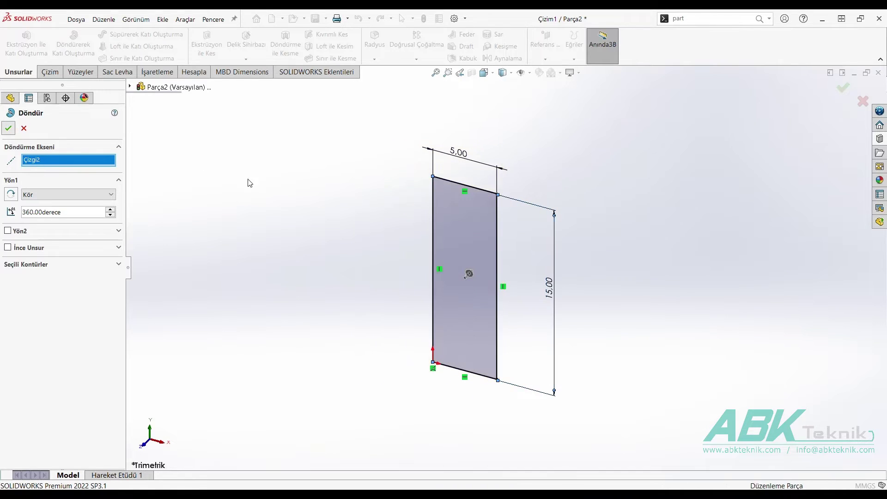
pyautogui.click(267, 194)
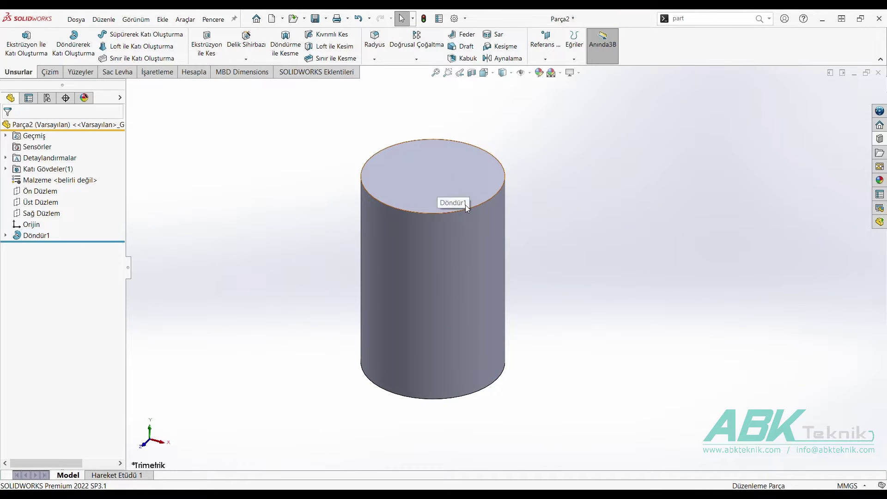
# Inspect the Döndür1 revolve's dimensions, then switch back to Ratchet Body.SLDPRT.
pyautogui.click(484, 248)
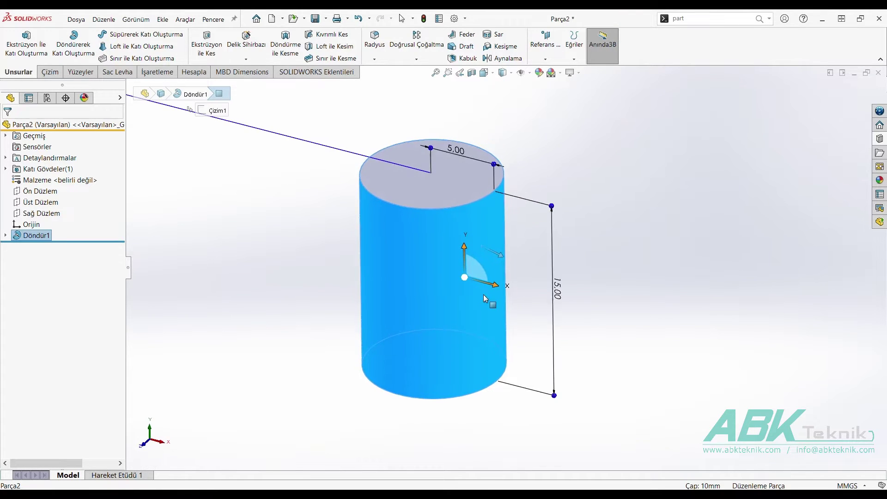
pyautogui.scroll(3, 483, 296)
pyautogui.click(362, 319)
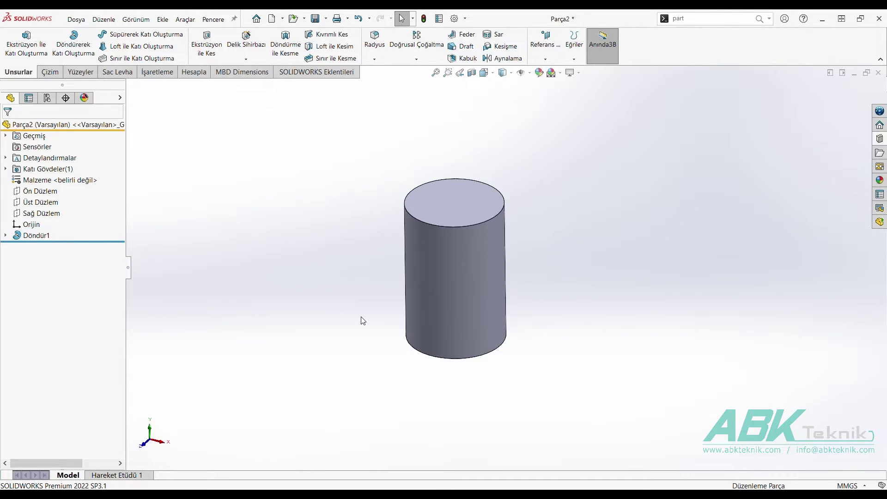
pyautogui.click(438, 298)
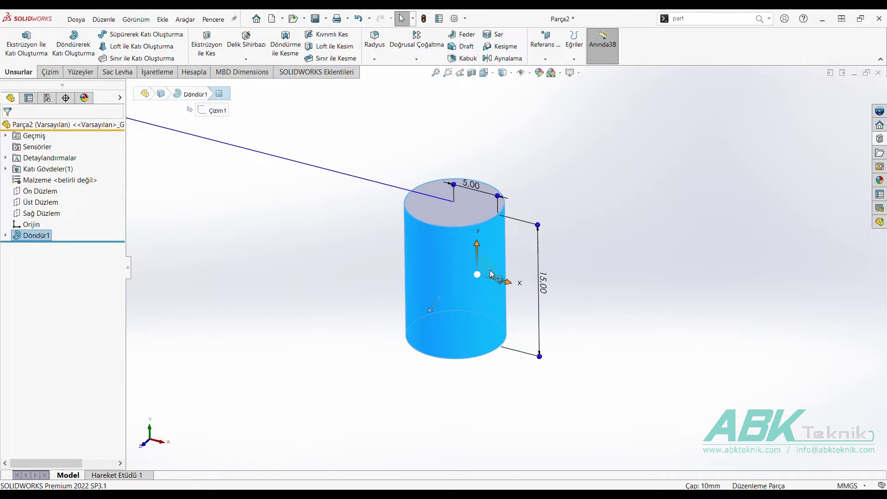
pyautogui.click(278, 264)
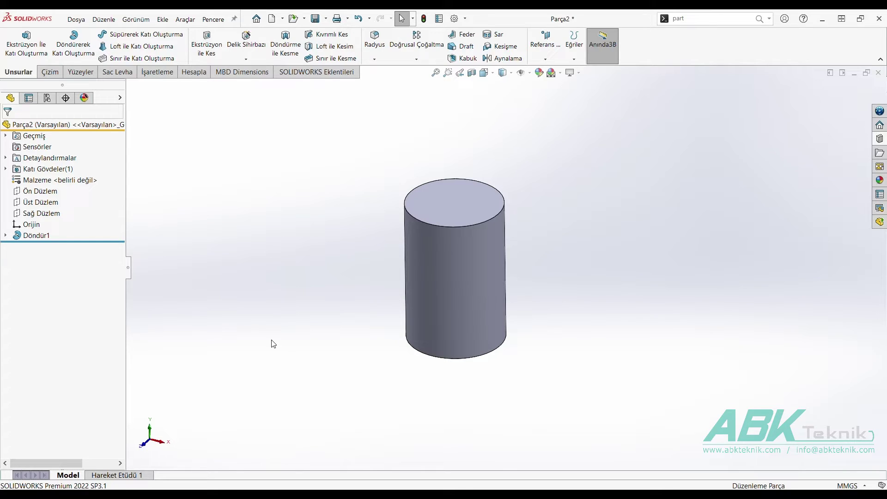
pyautogui.hotkey('ctrl', 'Tab')
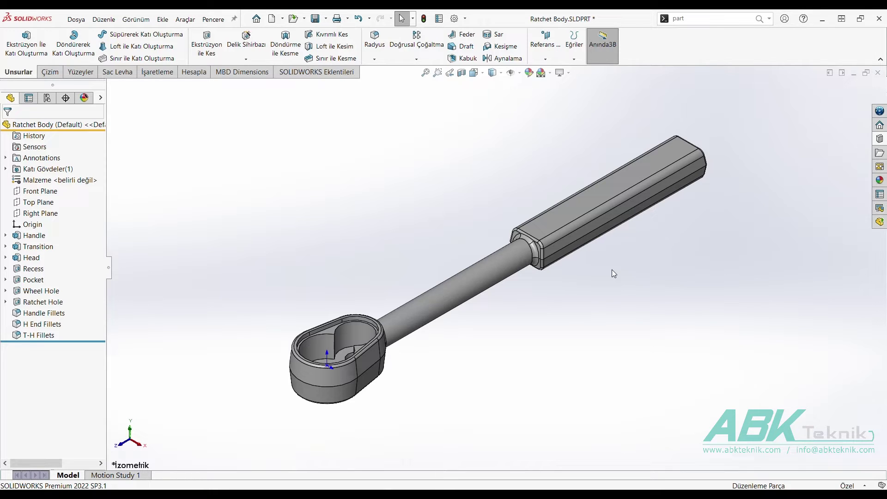
pyautogui.moveTo(514, 265)
pyautogui.mouseDown(button='middle')
pyautogui.moveTo(511, 300)
pyautogui.moveTo(508, 272)
pyautogui.mouseUp(button='middle')
pyautogui.click(520, 238)
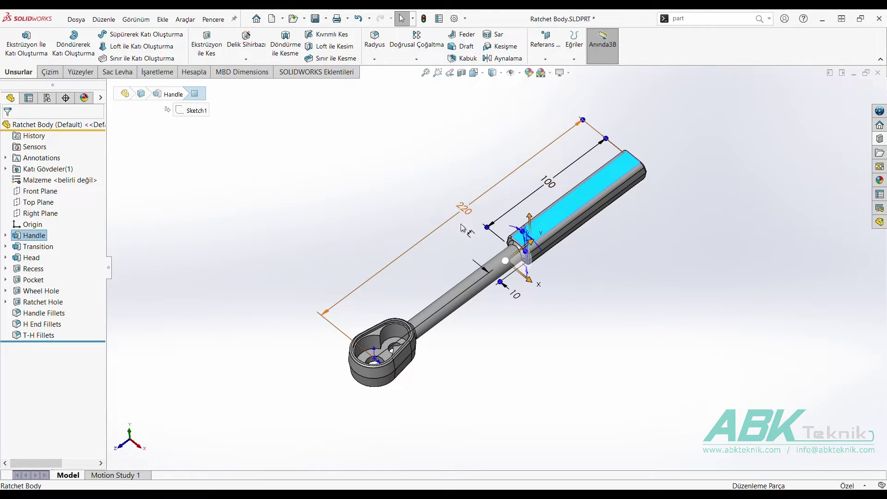
pyautogui.click(408, 313)
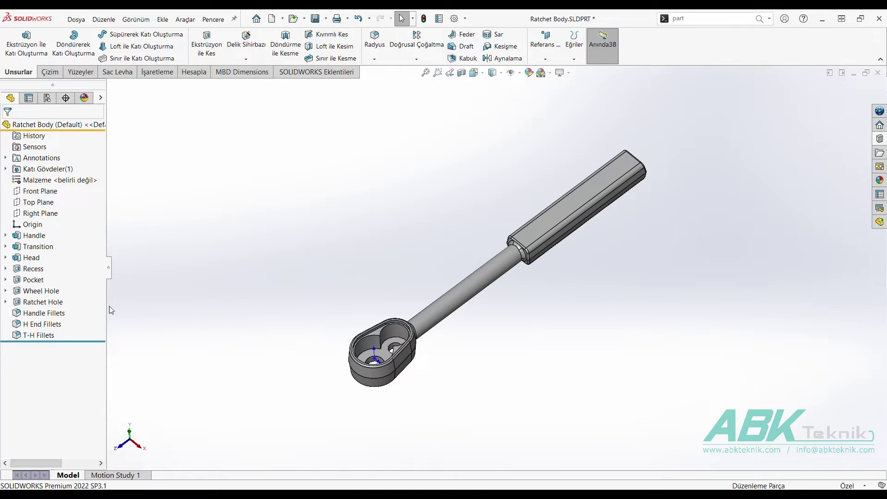
pyautogui.click(34, 280)
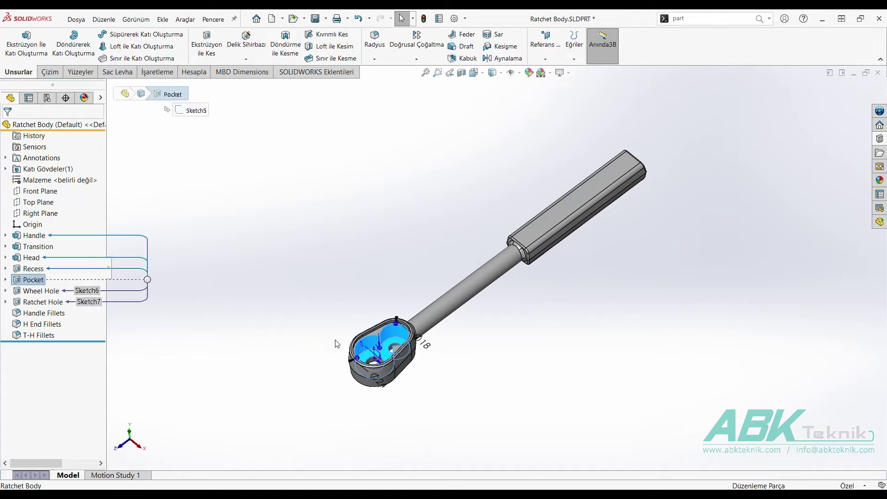
pyautogui.scroll(-2, 400, 365)
pyautogui.scroll(-2, 395, 353)
pyautogui.scroll(-2, 391, 342)
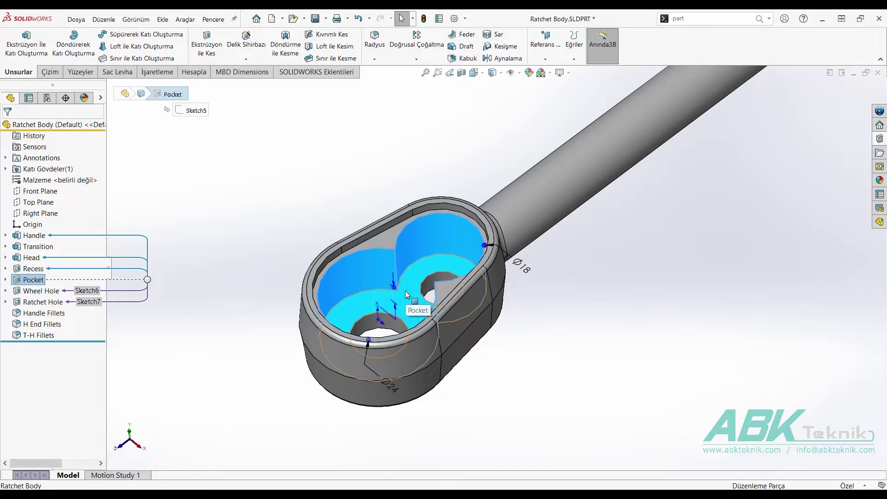
pyautogui.rightClick(36, 280)
pyautogui.click(65, 253)
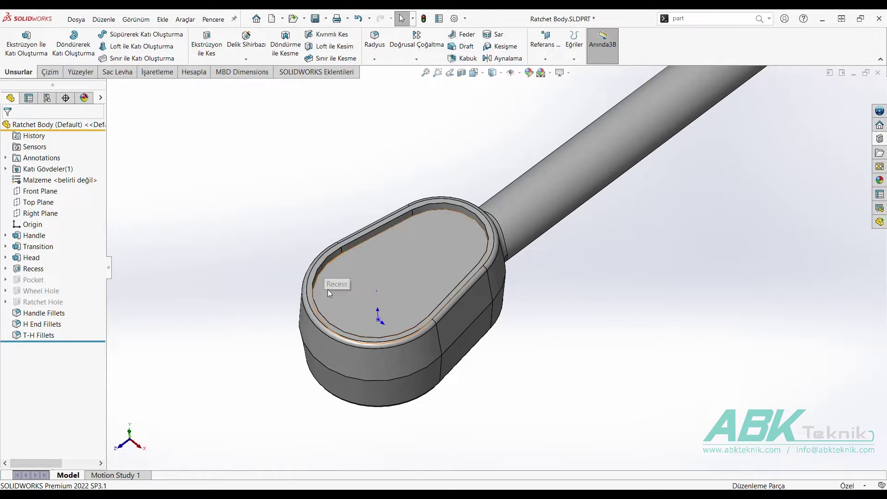
pyautogui.click(50, 292)
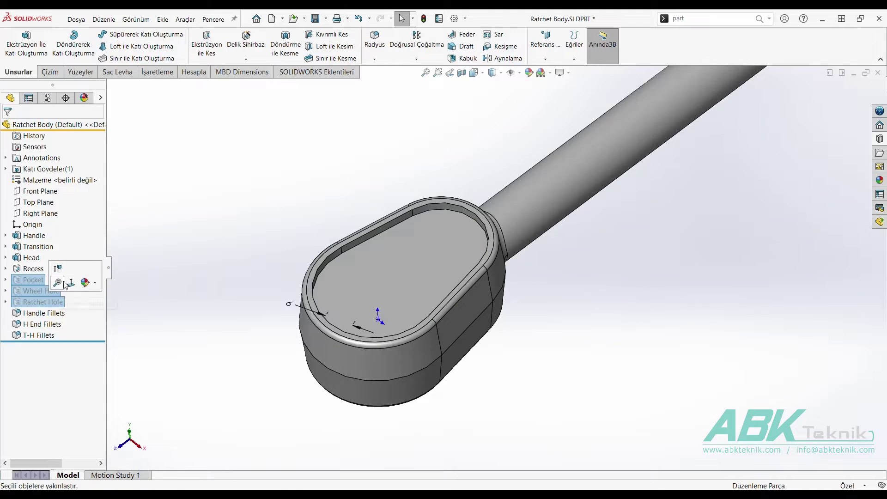
pyautogui.click(61, 278)
pyautogui.scroll(3, 251, 225)
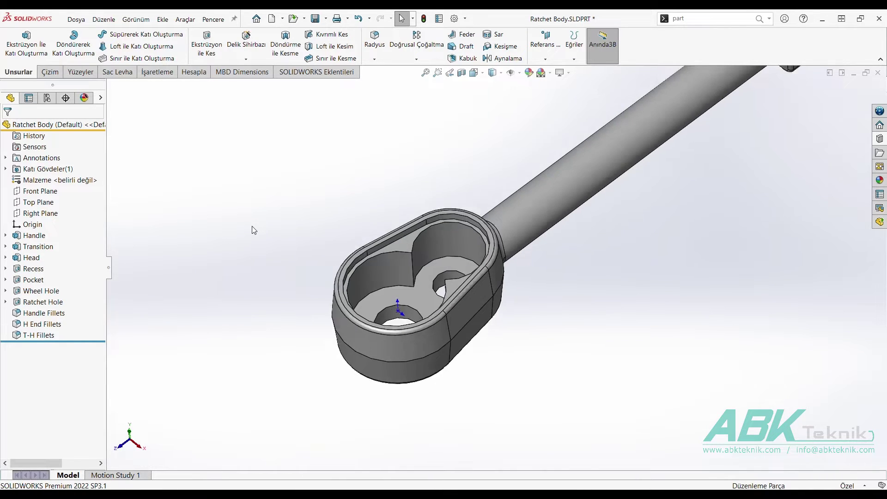
pyautogui.scroll(3, 313, 212)
pyautogui.scroll(2, 421, 230)
pyautogui.scroll(-3, 568, 208)
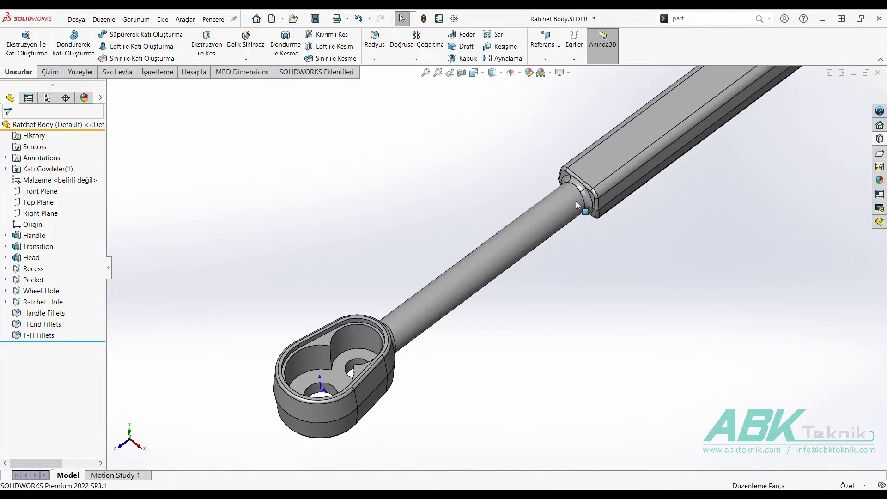
pyautogui.click(578, 186)
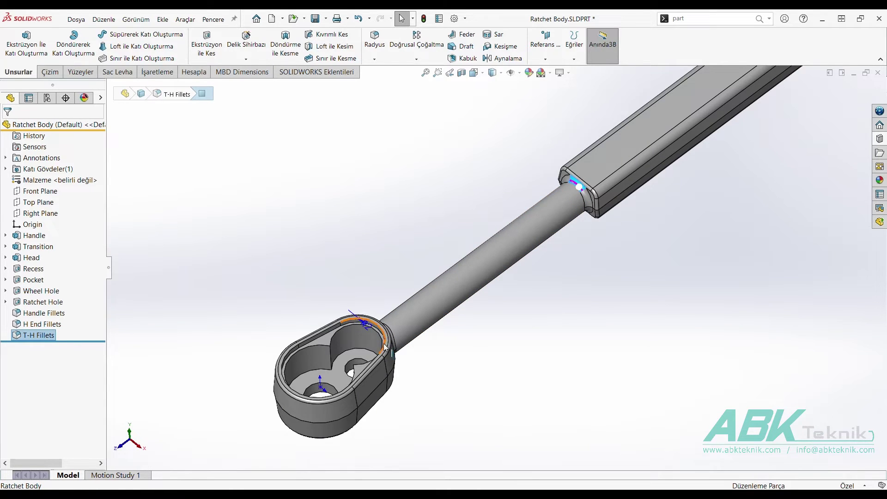
pyautogui.moveTo(363, 323); pyautogui.dragTo(376, 419, button='middle')
pyautogui.scroll(-2, 368, 293)
pyautogui.scroll(-3, 389, 298)
pyautogui.scroll(-1, 394, 291)
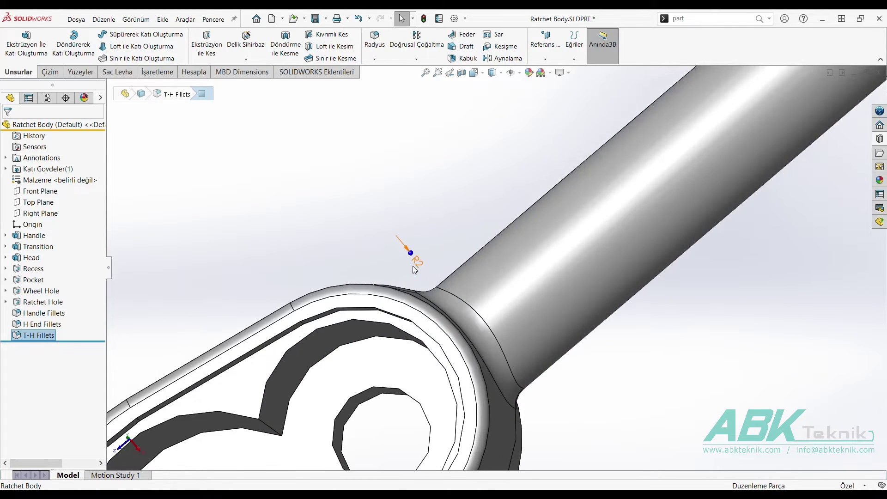
pyautogui.scroll(4, 416, 263)
pyautogui.scroll(2, 415, 263)
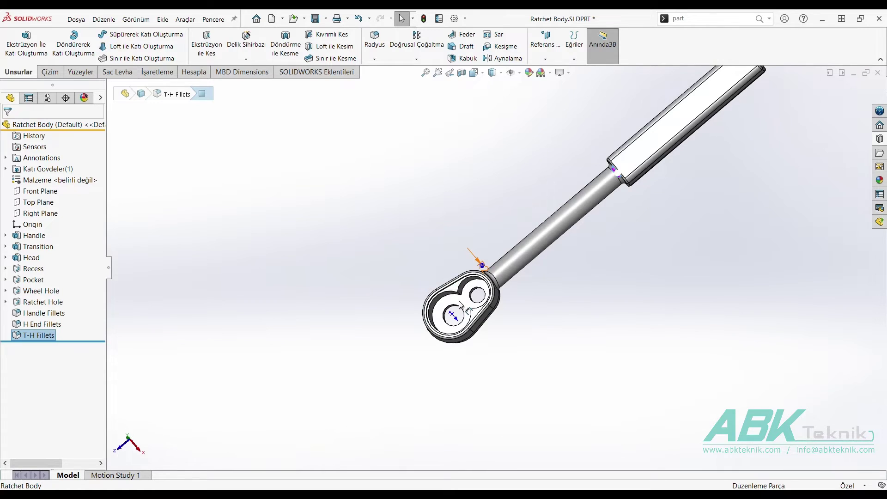
pyautogui.hotkey('ctrl', '7')
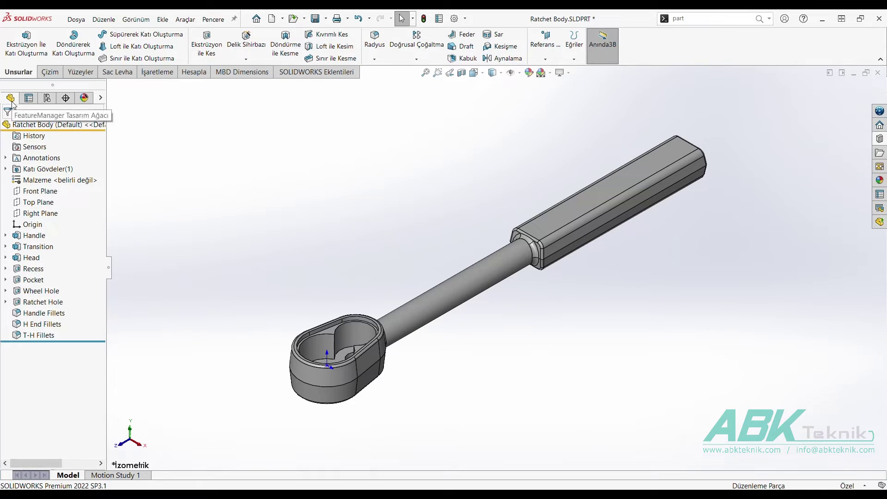
# Show the configuration list, activate Default, and bring up the Configurations root's options.
pyautogui.click(47, 98)
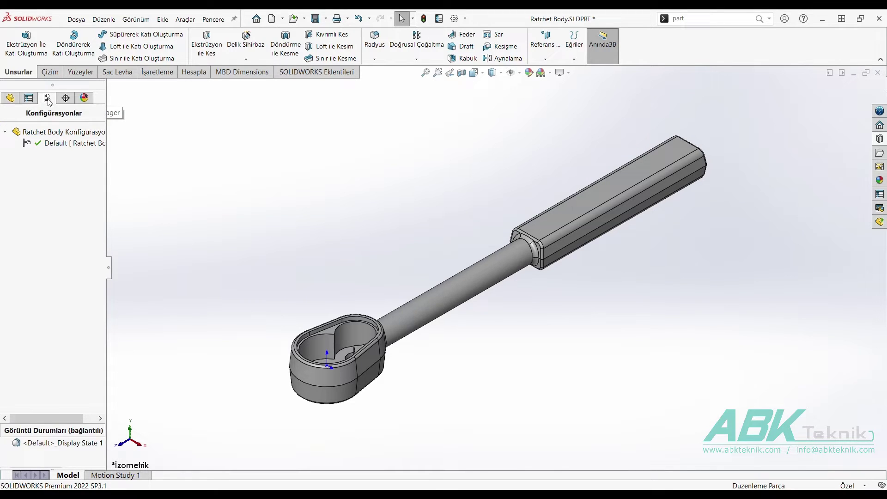
pyautogui.doubleClick(60, 145)
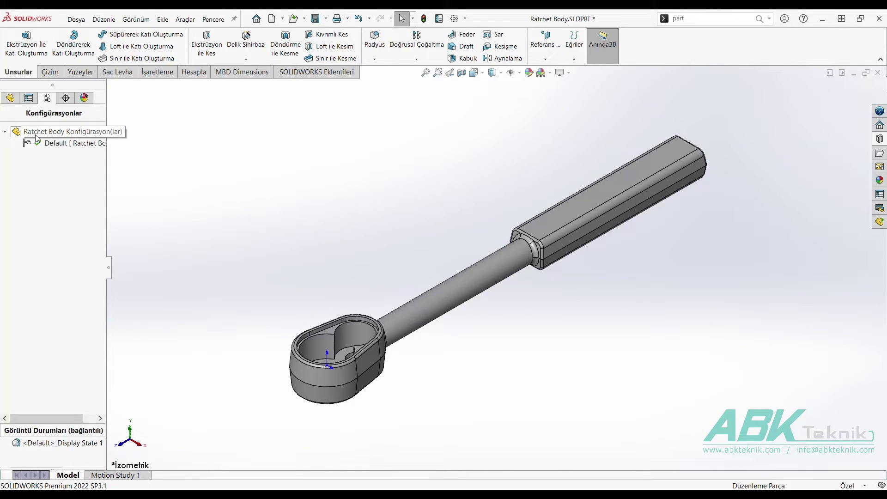
pyautogui.rightClick(50, 135)
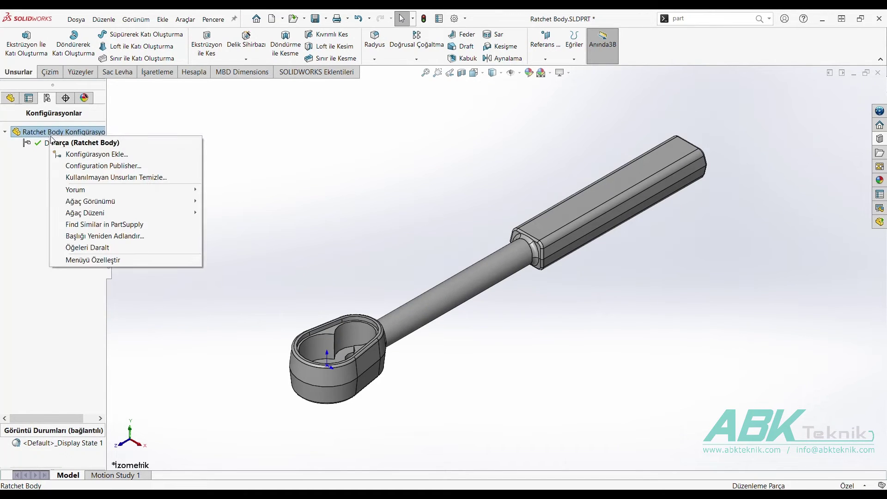
# Add a configuration named 'İşlenmiş,Uzun' and confirm it.
pyautogui.click(72, 156)
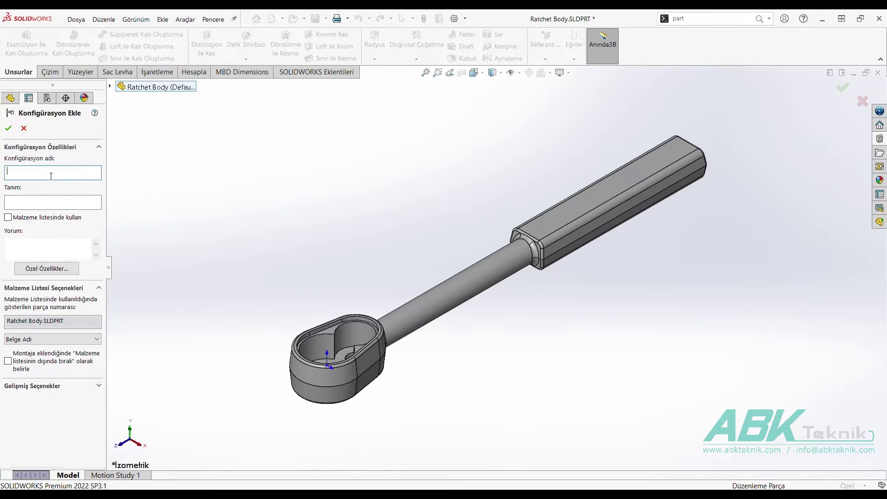
pyautogui.write('IŞ')
pyautogui.write('EM')
pyautogui.press('BackSpace')
pyautogui.press('BackSpace')
pyautogui.press('BackSpace')
pyautogui.press('BackSpace')
pyautogui.press('BackSpace')
pyautogui.write('İşlenmiş,')
pyautogui.write('Uzun')
pyautogui.click(7, 131)
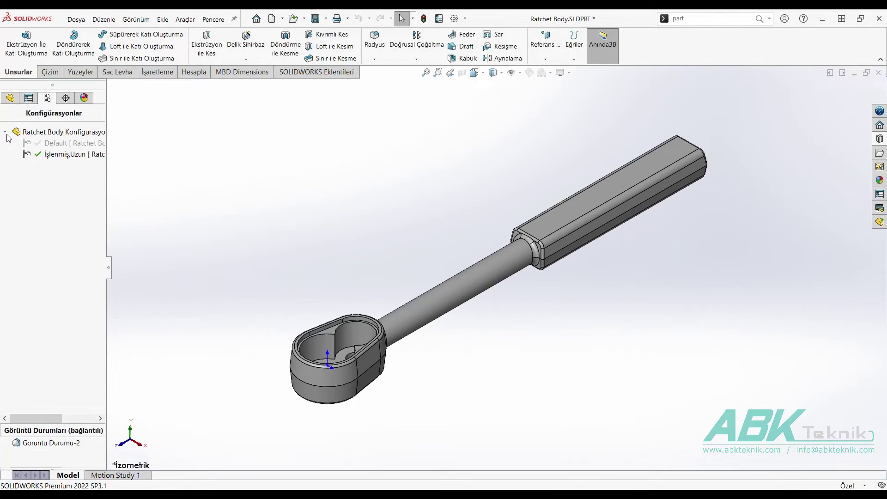
# Reactivate Default and add a configuration named 'İşlenmiş,Kısa'.
pyautogui.rightClick(46, 135)
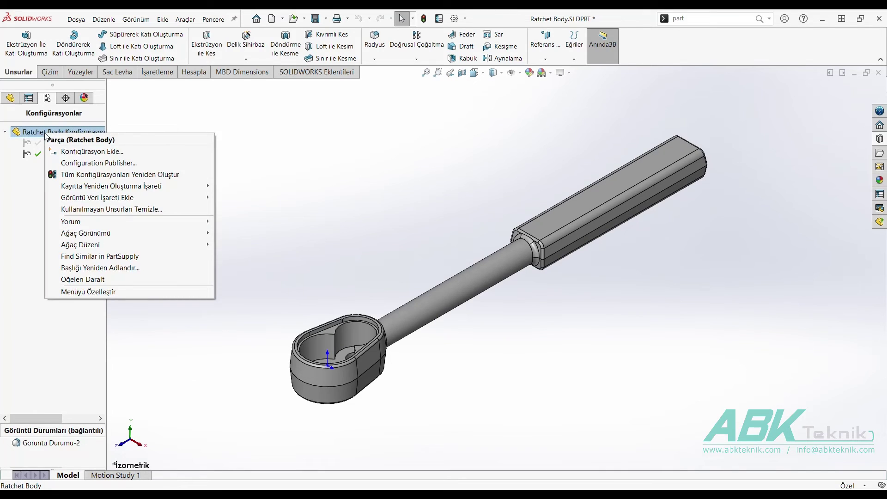
pyautogui.click(121, 132)
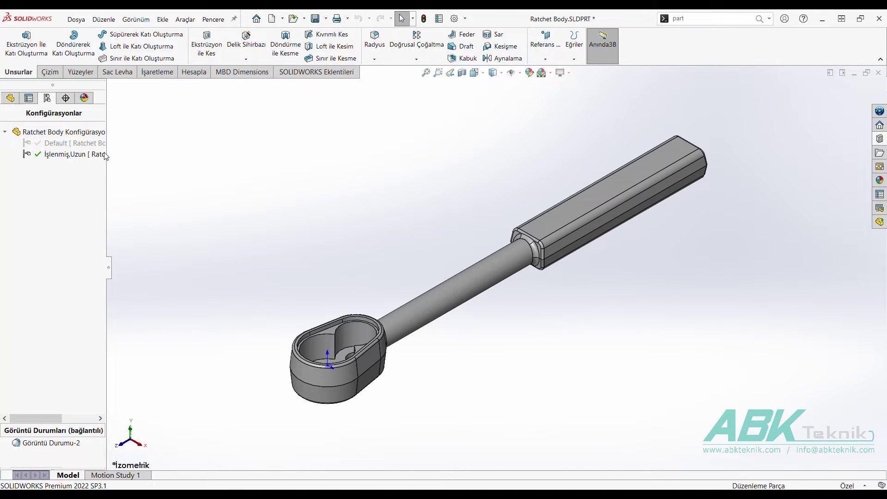
pyautogui.doubleClick(76, 146)
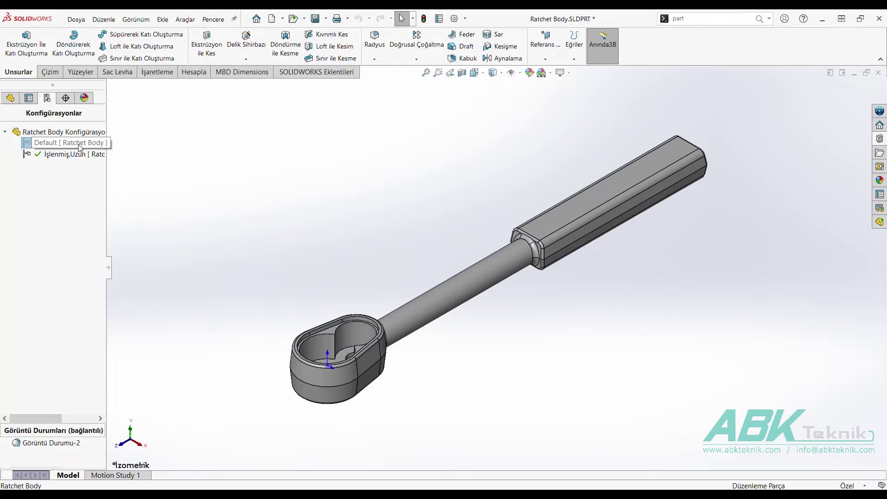
pyautogui.doubleClick(76, 147)
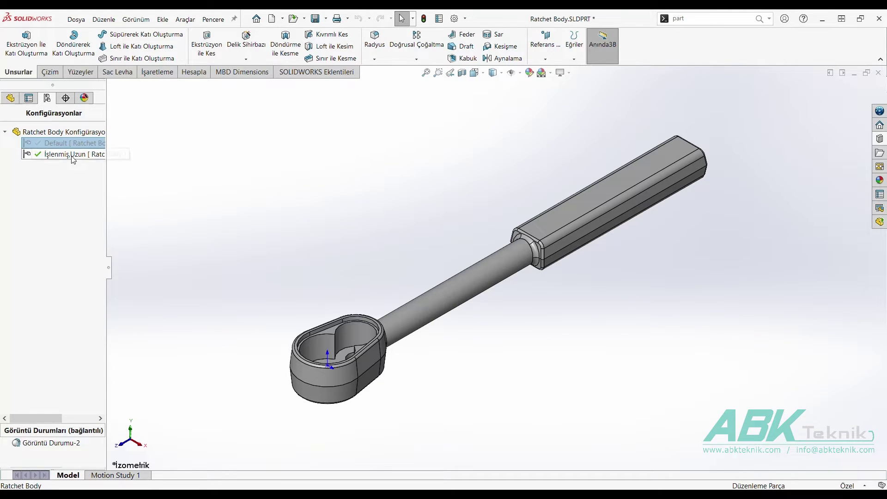
pyautogui.click(74, 132)
pyautogui.rightClick(76, 134)
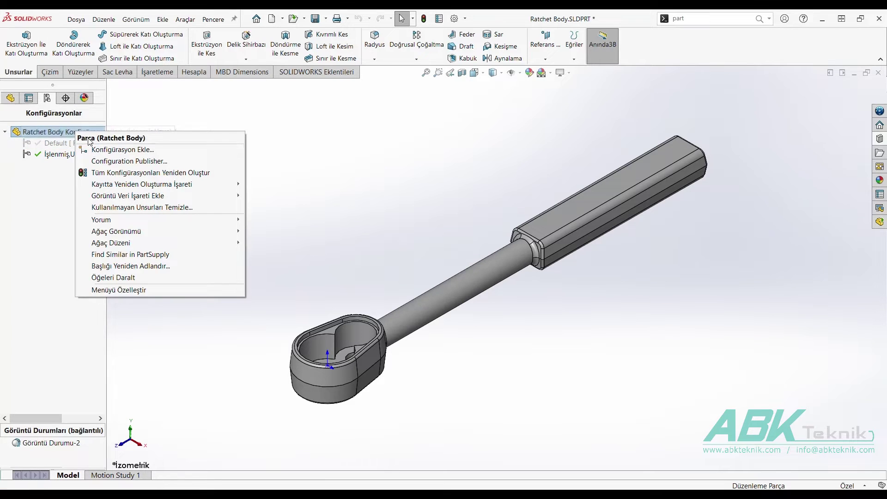
pyautogui.click(95, 149)
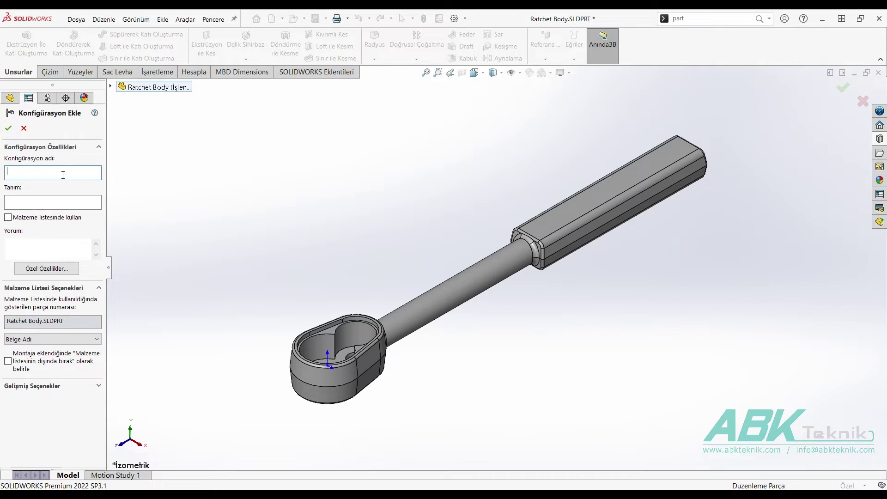
pyautogui.write('İşenmiş,Kısa')
pyautogui.click(9, 130)
# Add configurations 'Dövme,Uzun' and 'Dövme,Kısa', then select Dövme,Kısa.
pyautogui.rightClick(46, 130)
pyautogui.click(62, 154)
pyautogui.write('Dövme, Uzun')
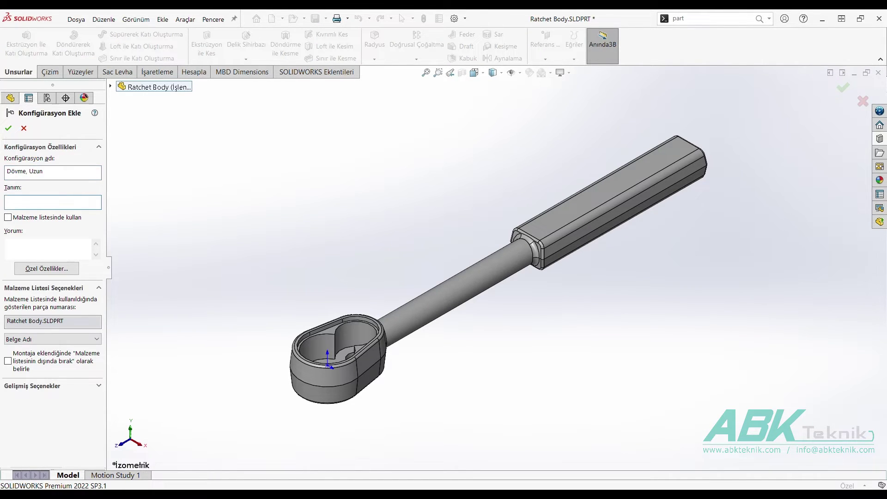
pyautogui.click(8, 128)
pyautogui.rightClick(61, 134)
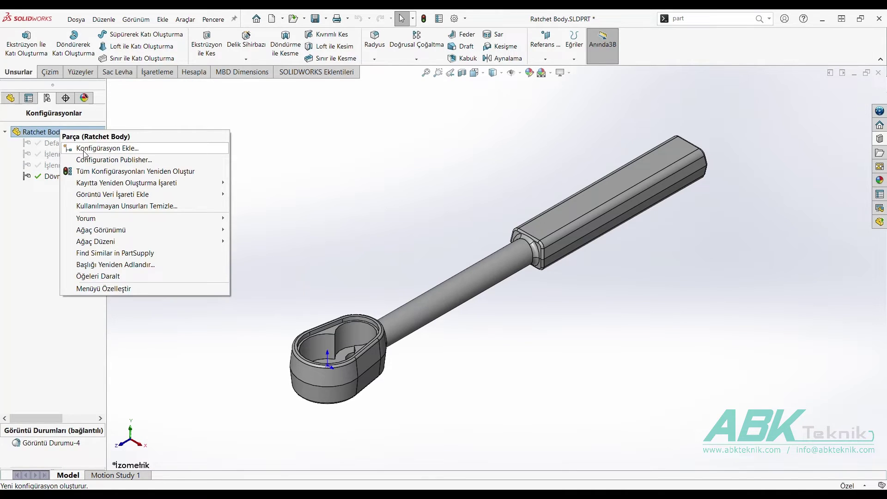
pyautogui.click(85, 152)
pyautogui.write('Dö')
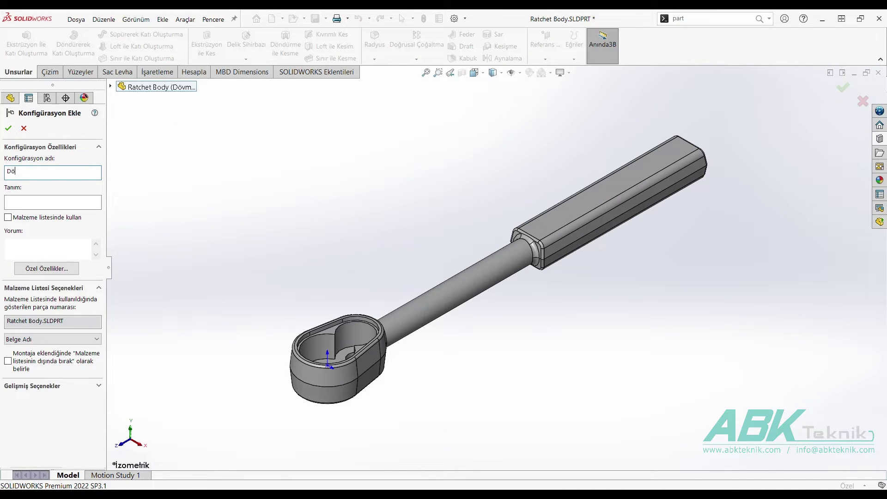
pyautogui.write('ısa')
pyautogui.click(8, 128)
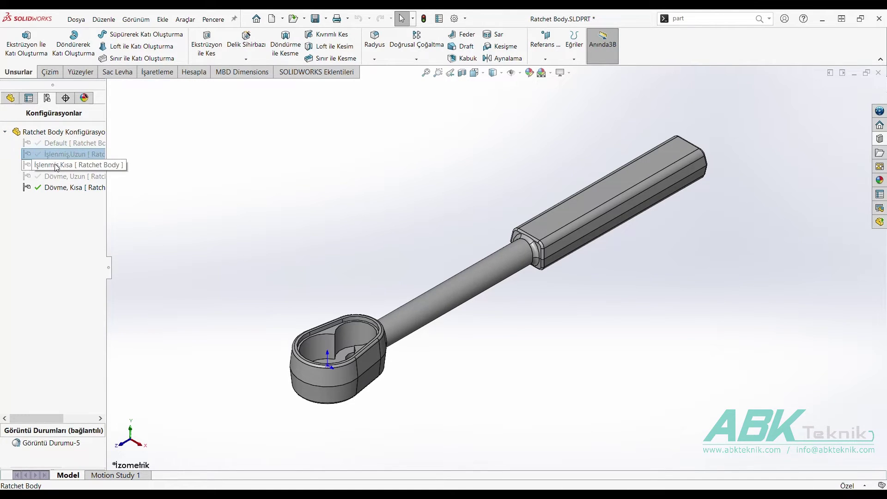
pyautogui.click(60, 188)
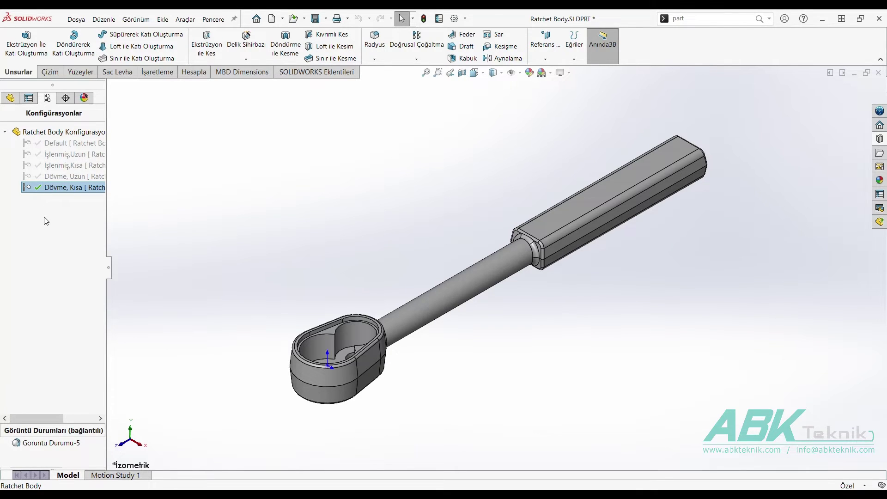
# Widen the configuration list, activate İşlenmiş,Kısa, and show the Handle's 220, 100, 10 dimensions.
pyautogui.moveTo(107, 262); pyautogui.dragTo(126, 258)
pyautogui.doubleClick(74, 156)
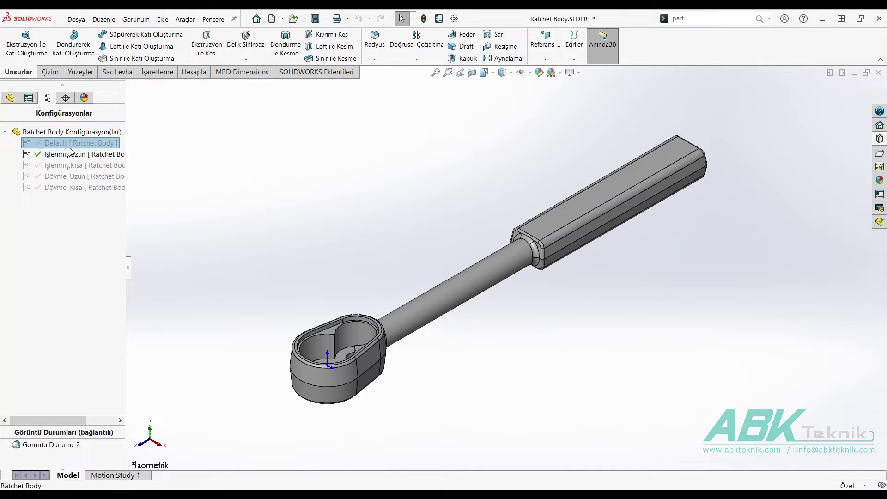
pyautogui.click(182, 198)
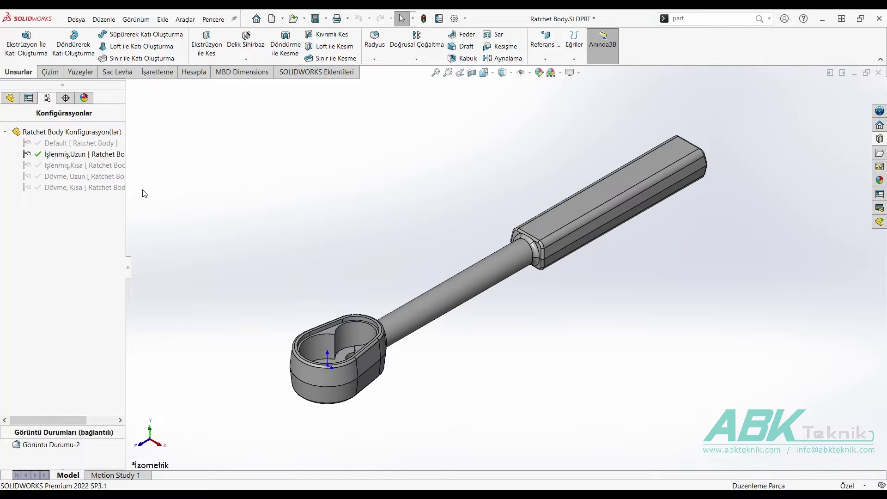
pyautogui.doubleClick(81, 172)
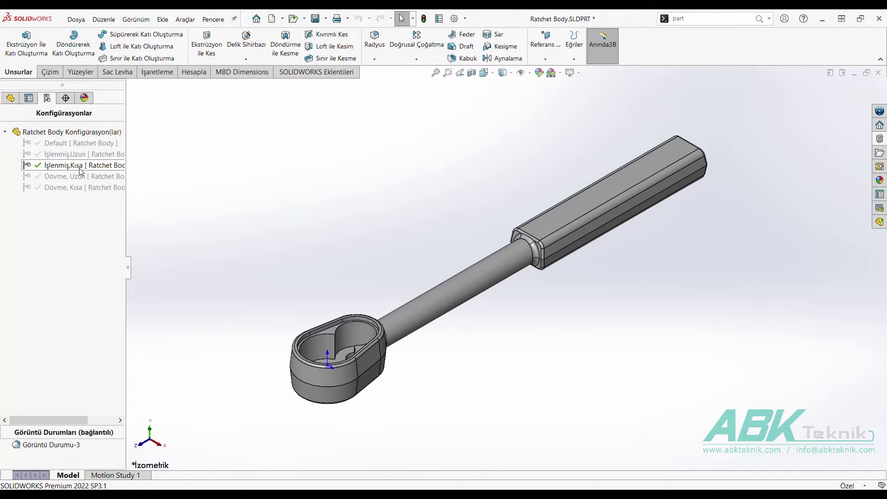
pyautogui.click(10, 99)
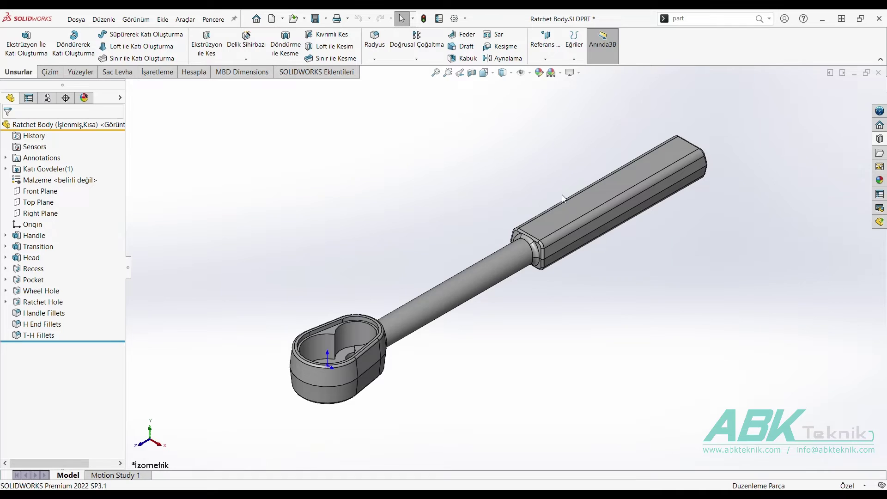
pyautogui.click(566, 207)
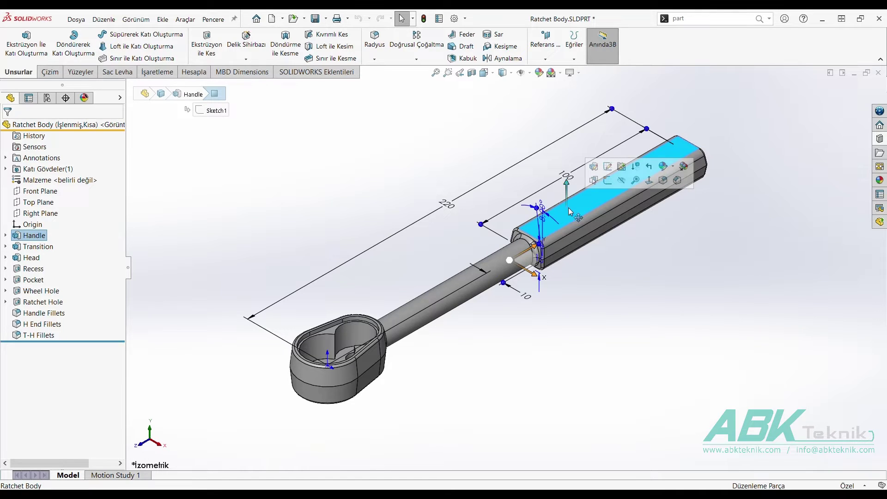
# Open the 220 mm handle length dimension D3@Sketch1 in the Modify box.
pyautogui.doubleClick(451, 209)
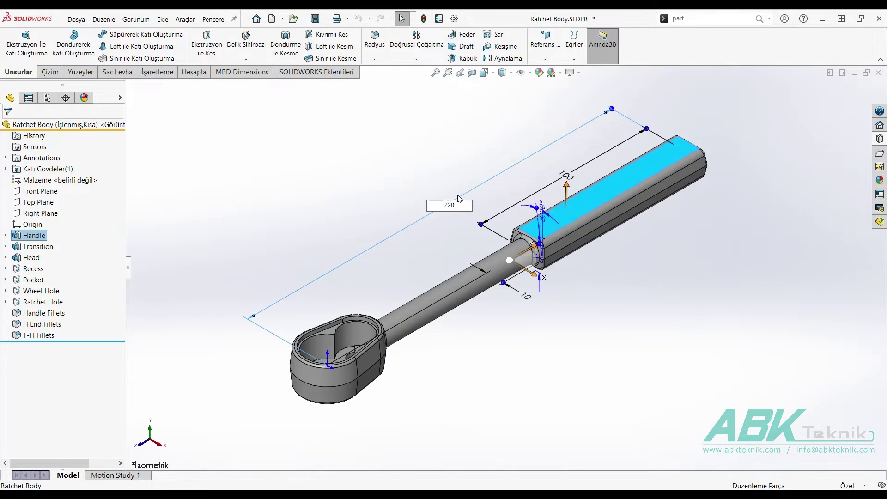
pyautogui.click(421, 191)
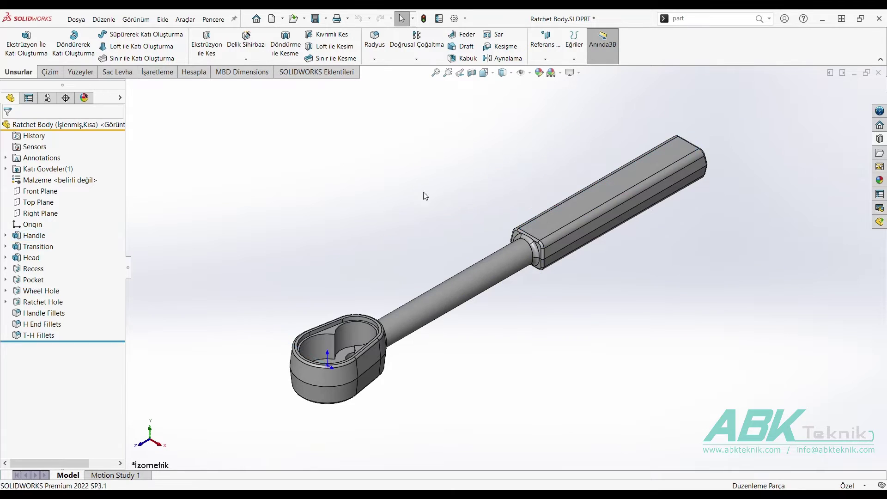
pyautogui.click(541, 221)
pyautogui.click(460, 198)
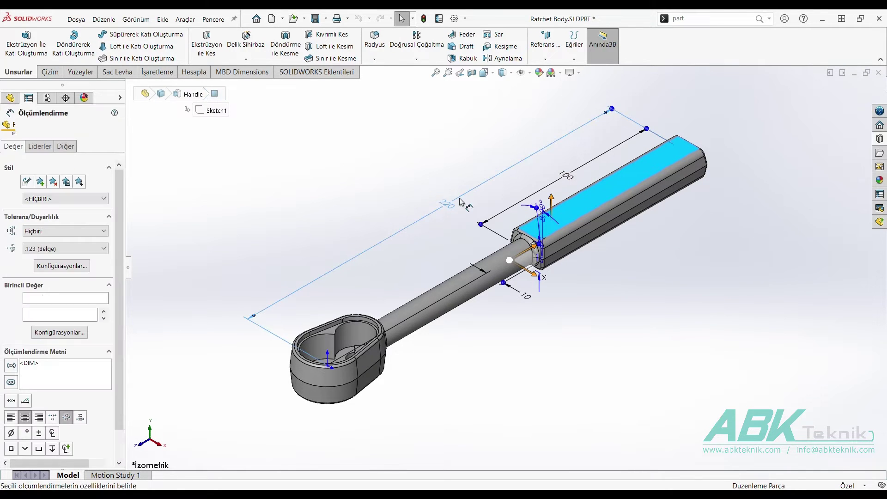
pyautogui.click(389, 203)
pyautogui.click(549, 218)
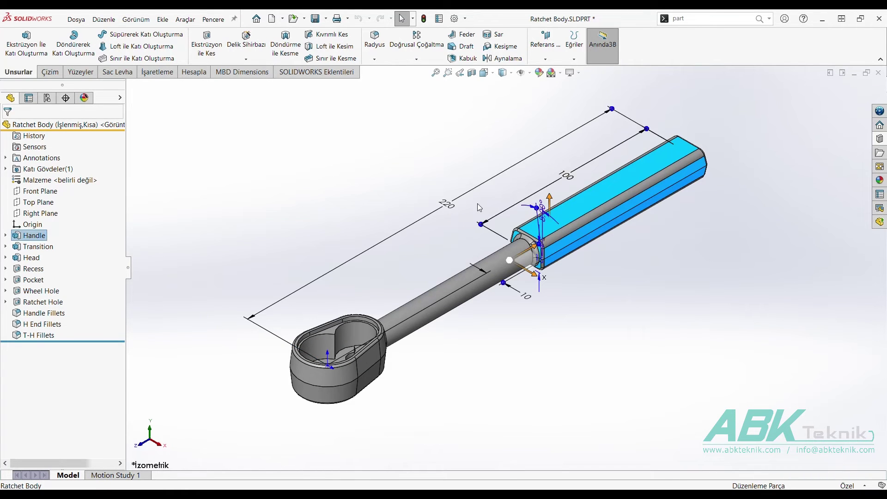
pyautogui.click(460, 204)
pyautogui.click(543, 218)
pyautogui.click(450, 200)
pyautogui.moveTo(449, 172); pyautogui.dragTo(359, 136)
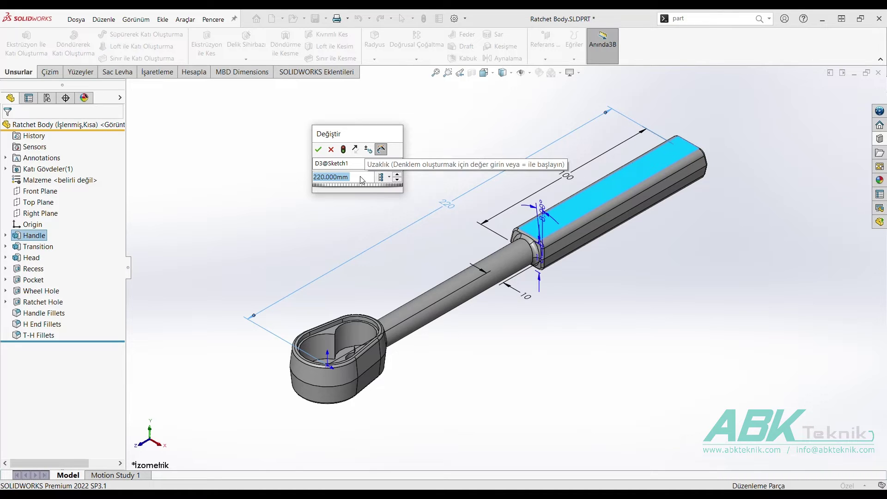
# Change the handle length to 180 only in the İşlenmiş,Kısa and Dövme, Kısa configurations.
pyautogui.write('180')
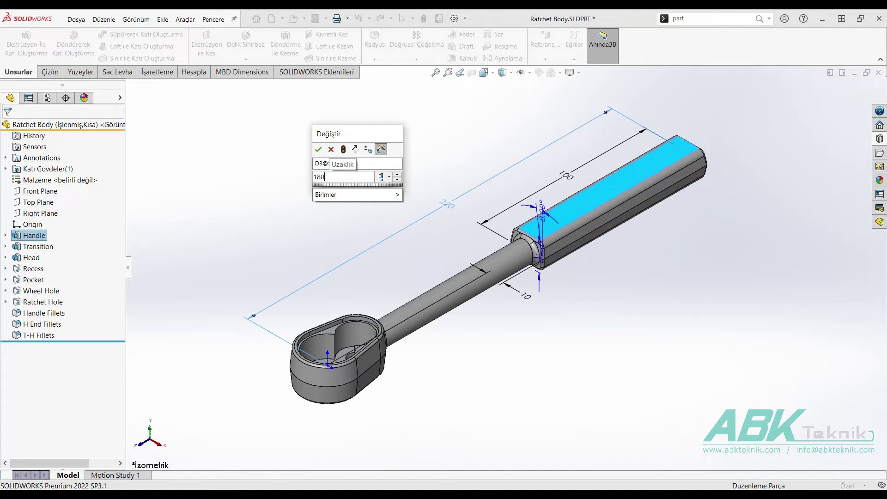
pyautogui.click(388, 180)
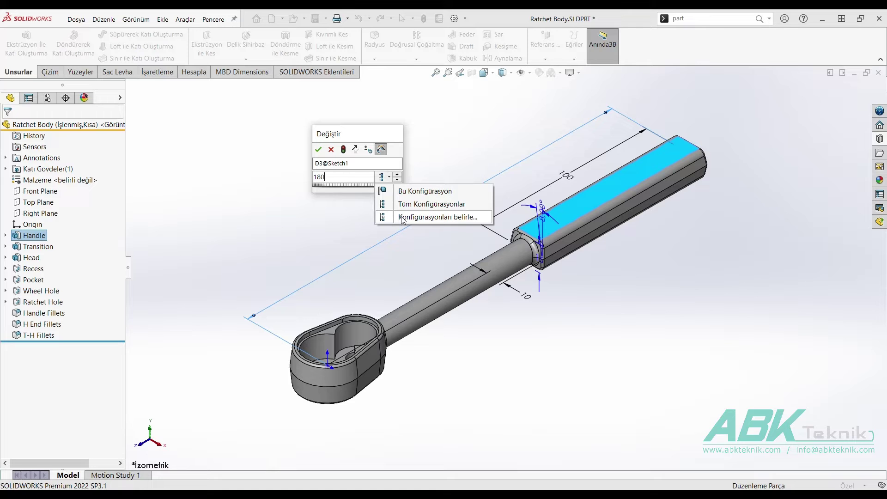
pyautogui.click(403, 218)
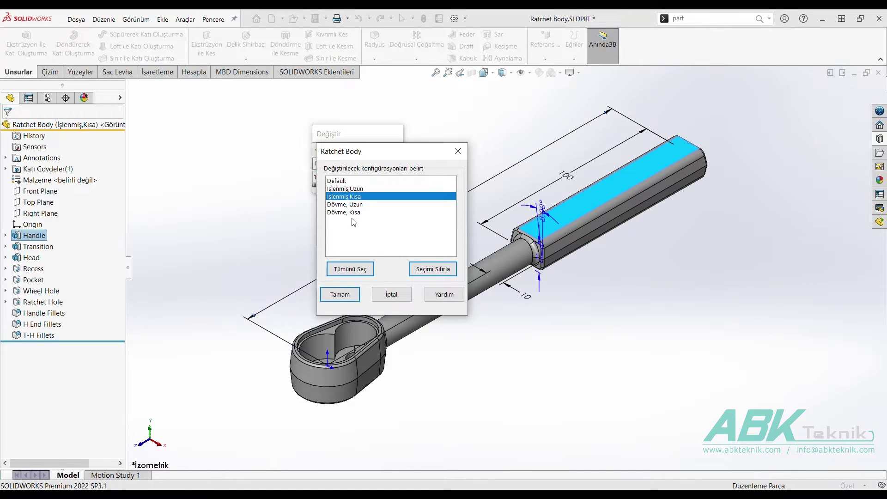
pyautogui.moveTo(373, 151); pyautogui.dragTo(443, 144)
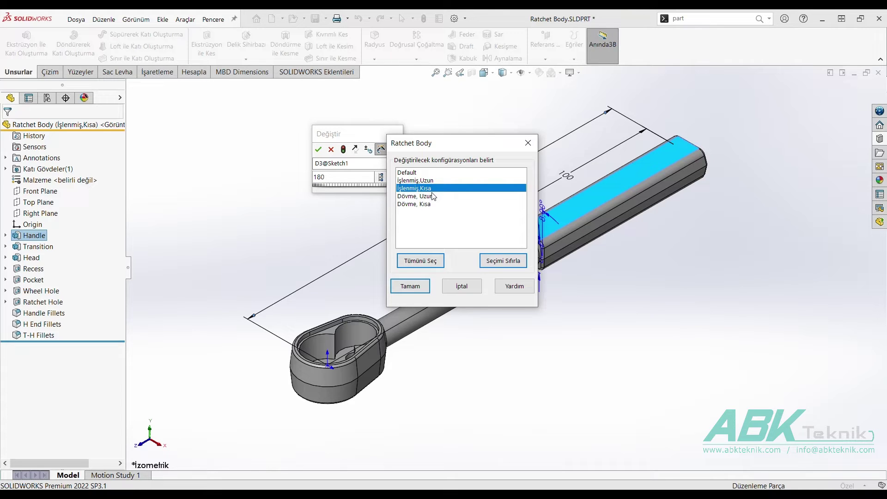
pyautogui.keyDown('ctrl'); pyautogui.click(411, 206); pyautogui.keyUp('ctrl')
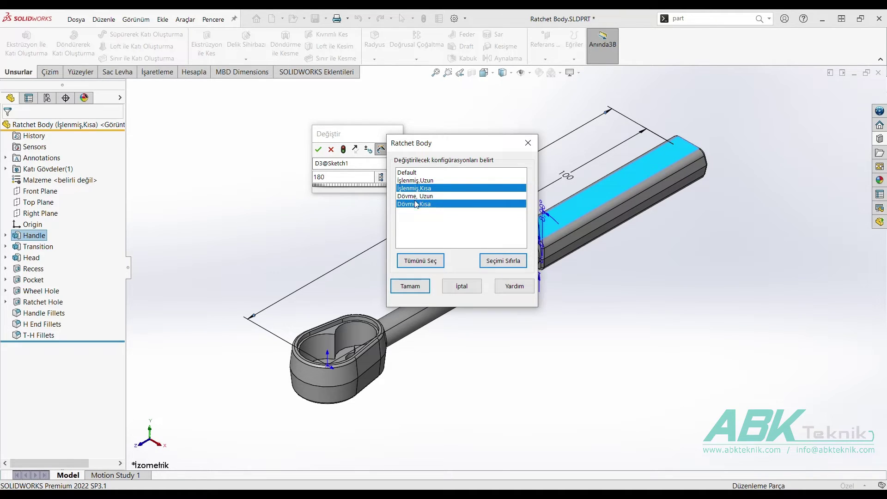
pyautogui.click(410, 286)
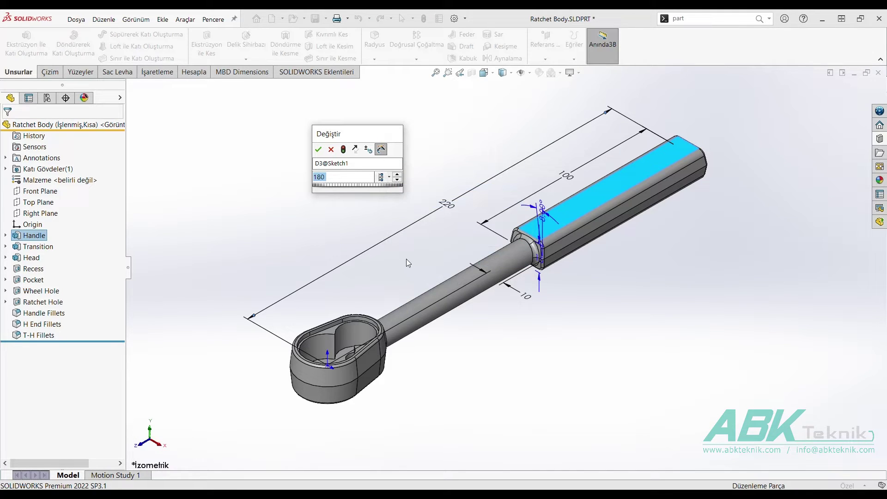
pyautogui.click(318, 151)
pyautogui.click(342, 168)
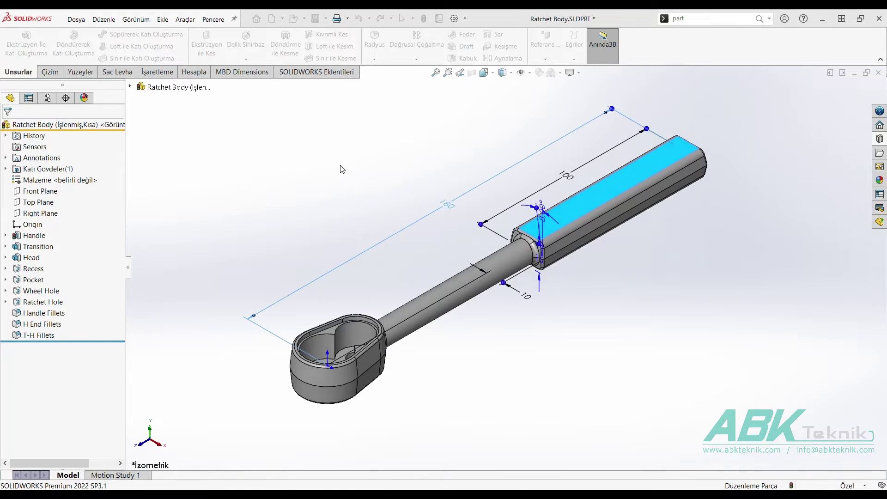
pyautogui.press('f')
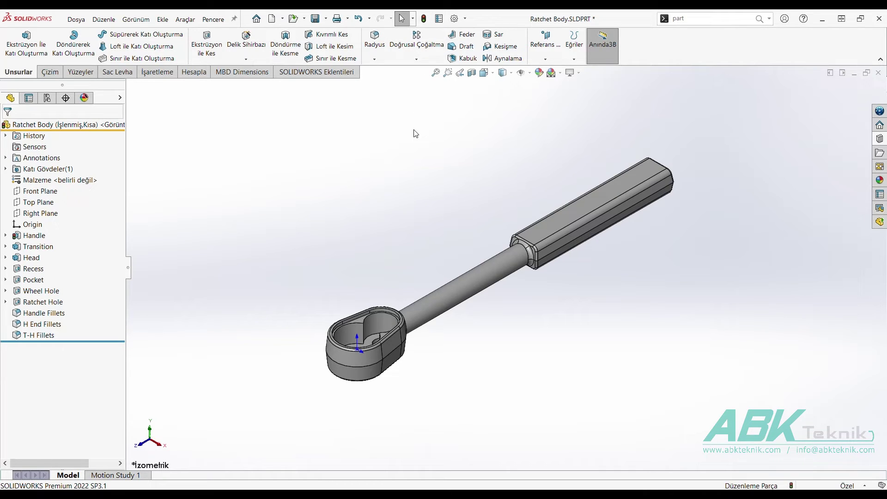
# Rebuild İşlenmiş,Kısa, orbit to check the shorter handle, and show the configuration list.
pyautogui.hotkey('ctrl', 'z')
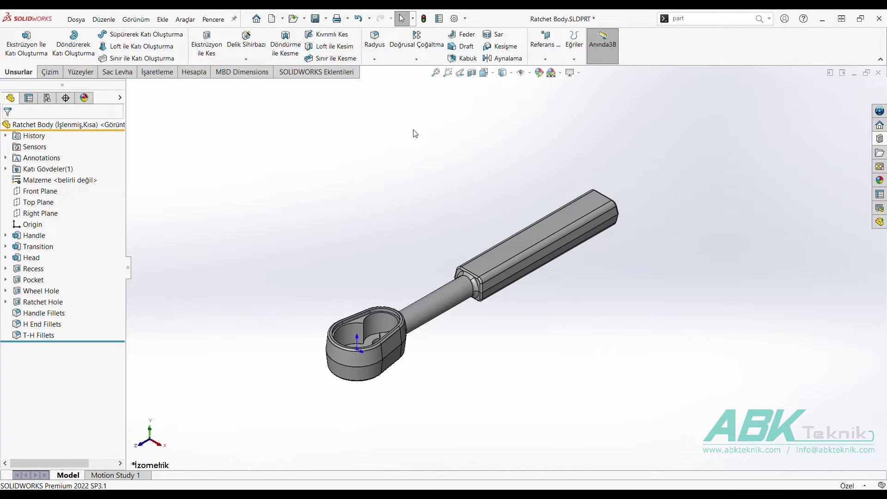
pyautogui.moveTo(472, 261)
pyautogui.mouseDown(button='middle')
pyautogui.moveTo(478, 293)
pyautogui.moveTo(439, 257)
pyautogui.mouseUp(button='middle')
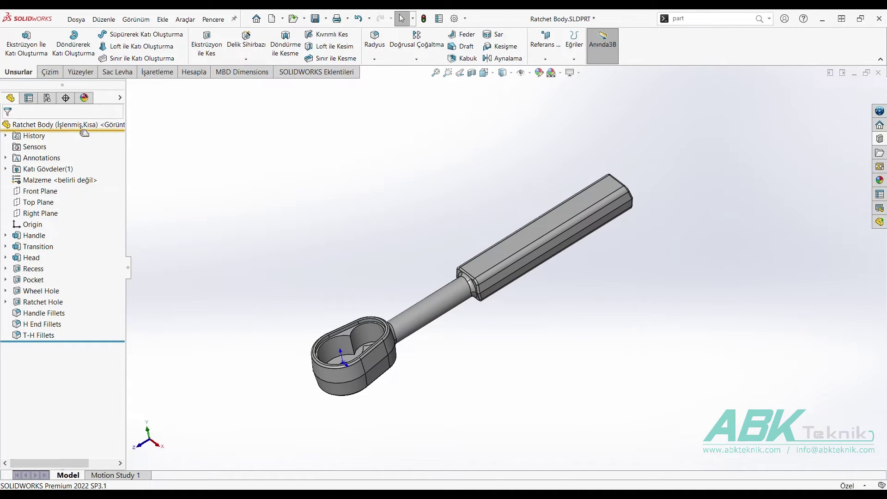
pyautogui.click(49, 99)
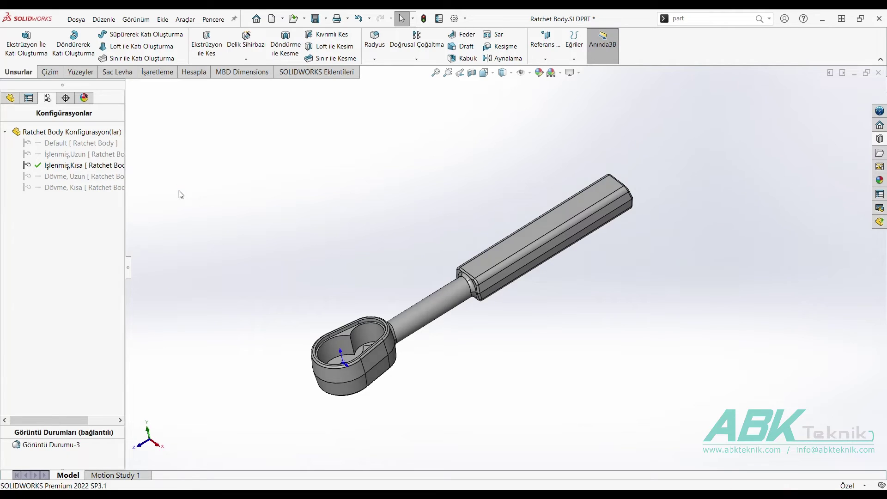
pyautogui.rightClick(89, 134)
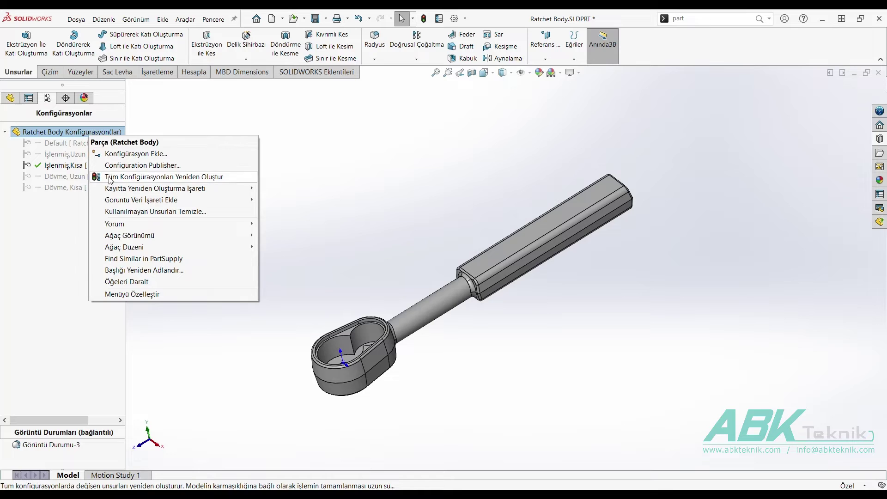
# Rebuild all configurations and activate İşlenmiş,Uzun, confirming its 220 handle length.
pyautogui.click(99, 178)
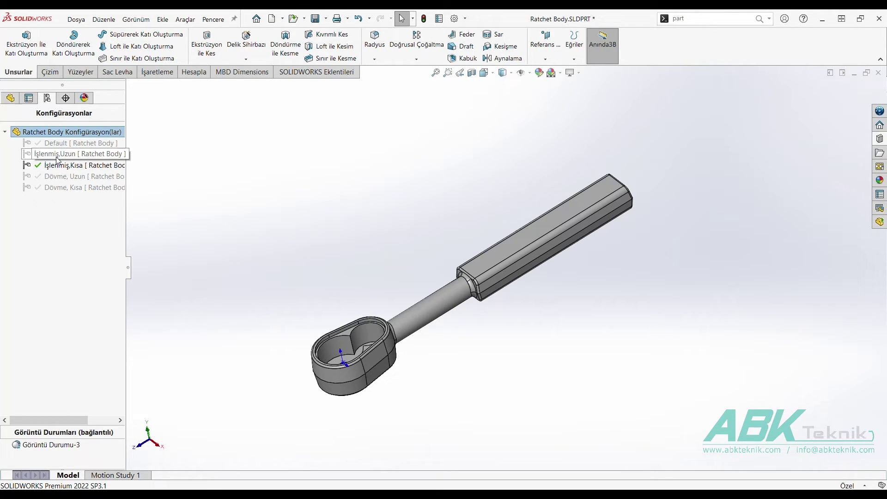
pyautogui.doubleClick(57, 158)
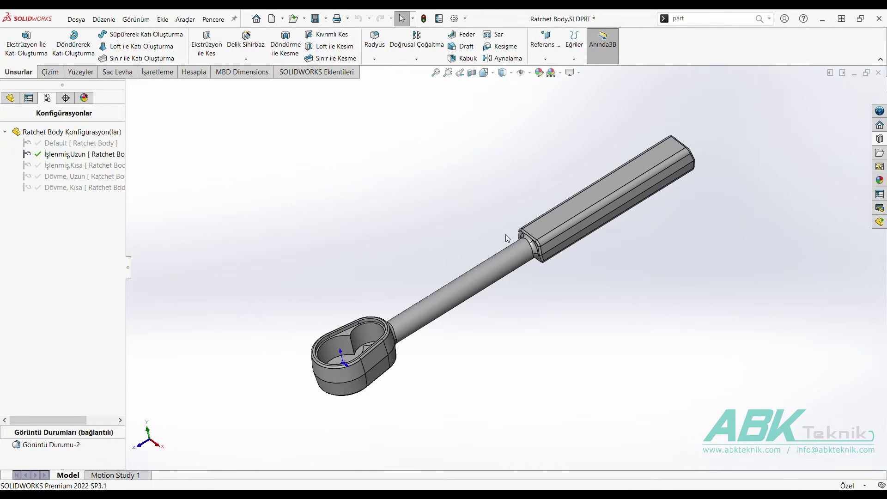
pyautogui.click(539, 231)
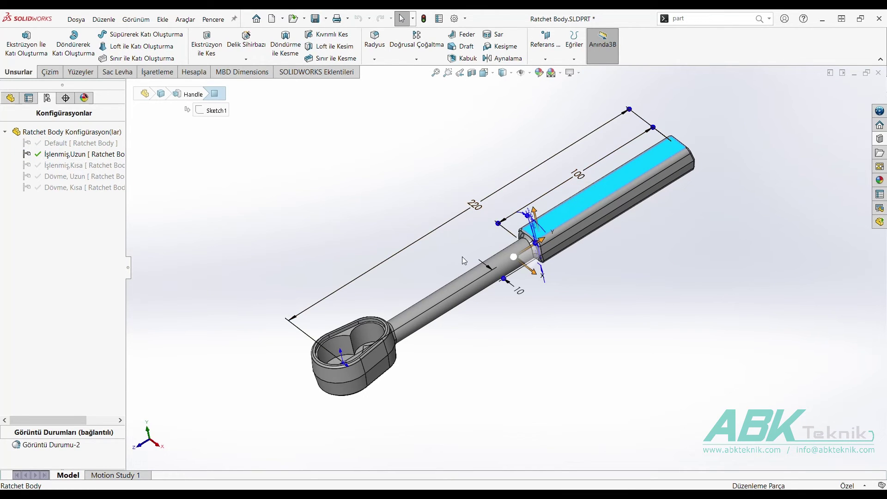
# Activate Dövme, Kısa to view the 180 handle, then return to the feature tree.
pyautogui.doubleClick(79, 188)
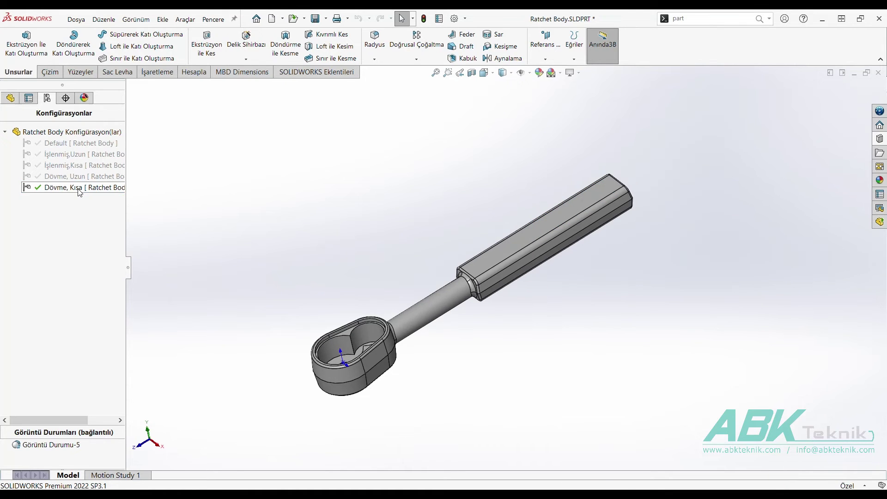
pyautogui.click(490, 264)
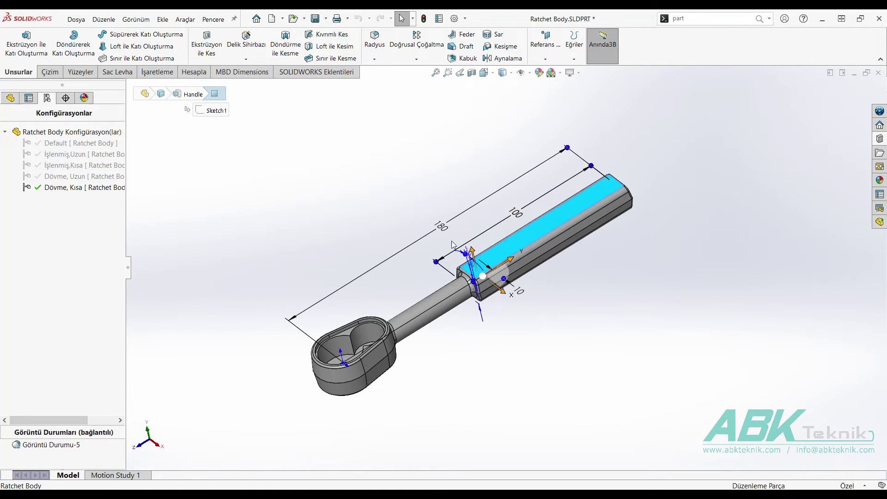
pyautogui.moveTo(490, 282); pyautogui.dragTo(513, 324, button='middle')
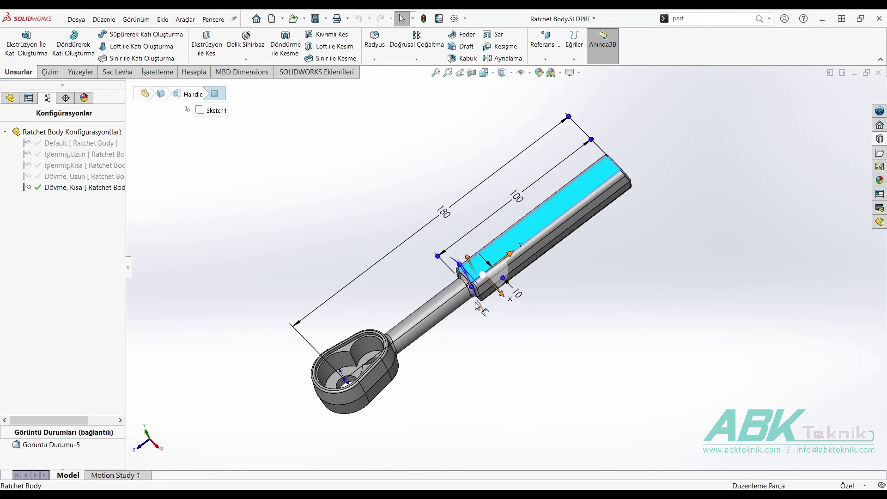
pyautogui.click(353, 227)
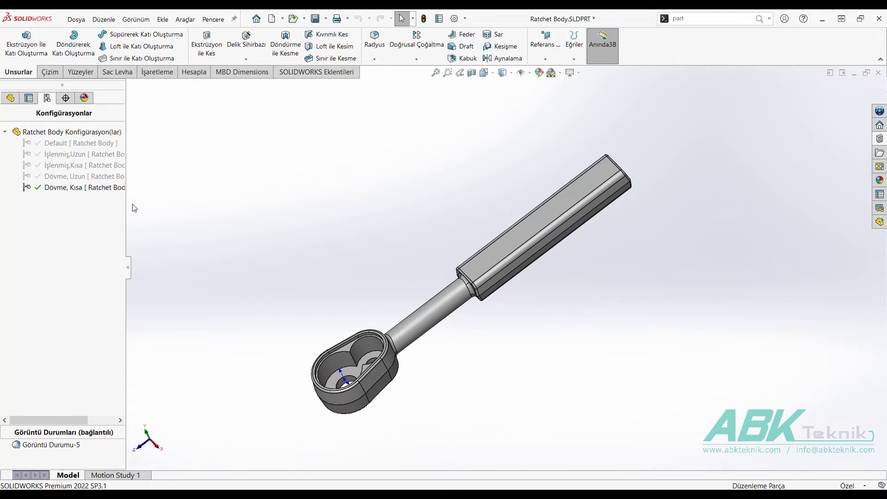
pyautogui.click(9, 100)
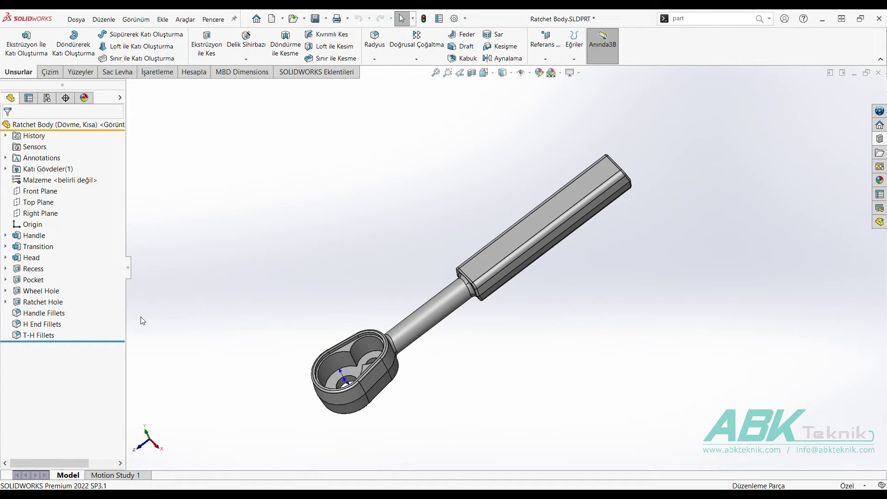
# Suppress the Pocket feature in the Dövme, Uzun and Dövme, Kısa configurations.
pyautogui.click(39, 282)
pyautogui.rightClick(39, 282)
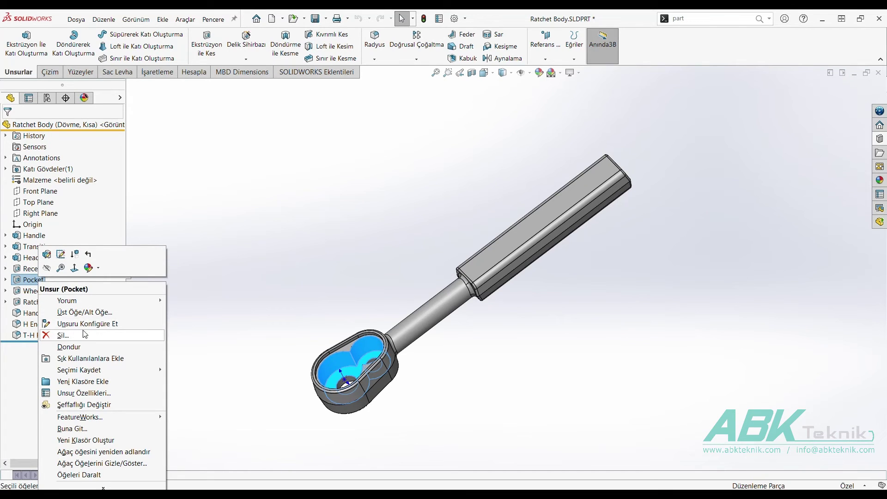
pyautogui.click(123, 328)
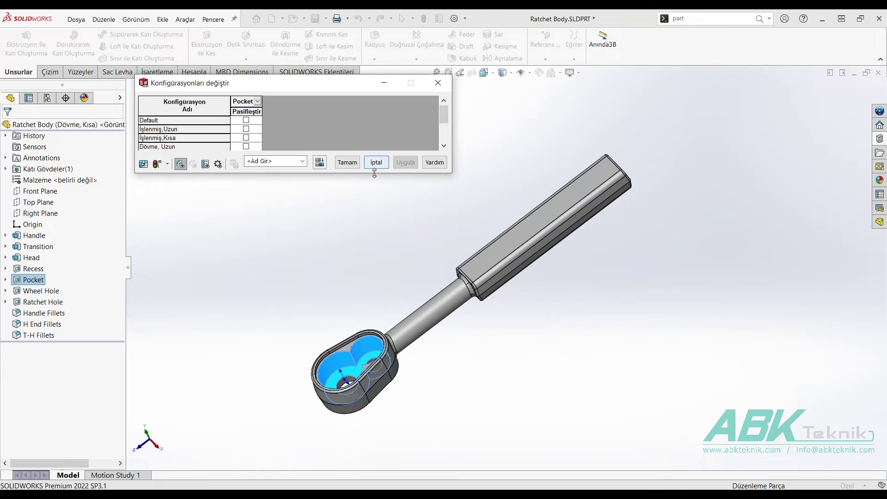
pyautogui.moveTo(372, 172); pyautogui.dragTo(372, 214)
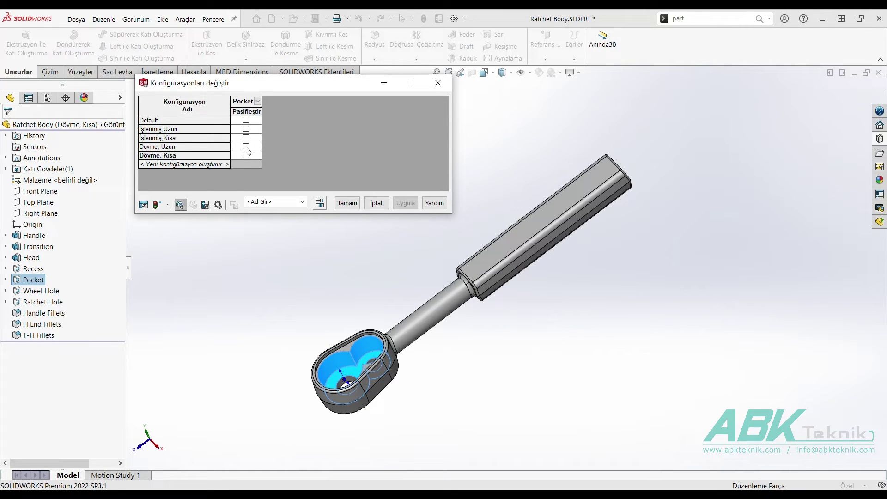
pyautogui.click(246, 147)
pyautogui.click(247, 156)
pyautogui.click(405, 203)
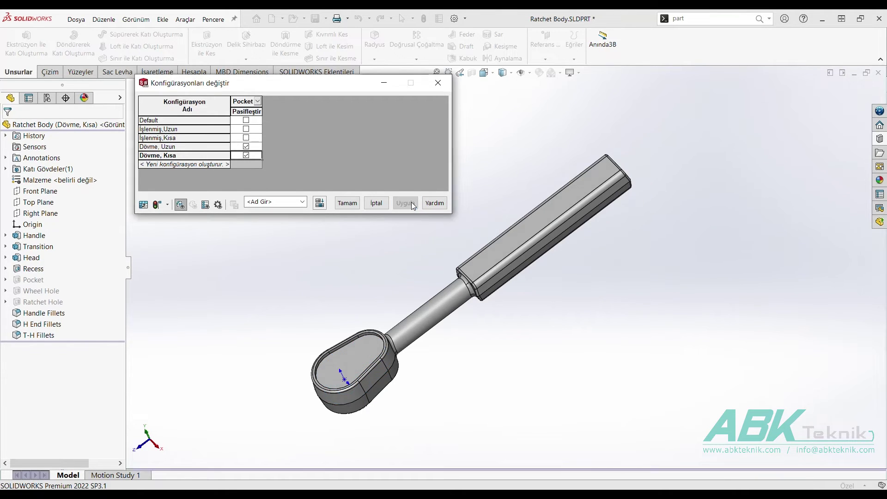
pyautogui.click(348, 203)
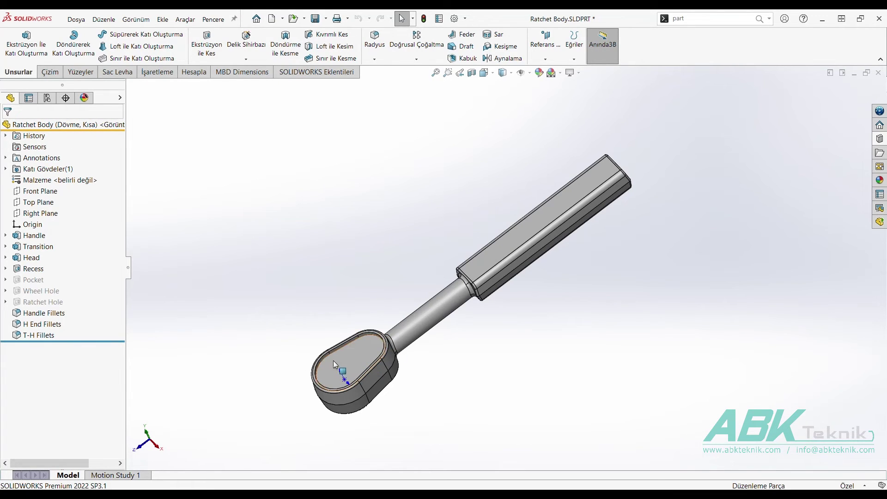
pyautogui.click(48, 98)
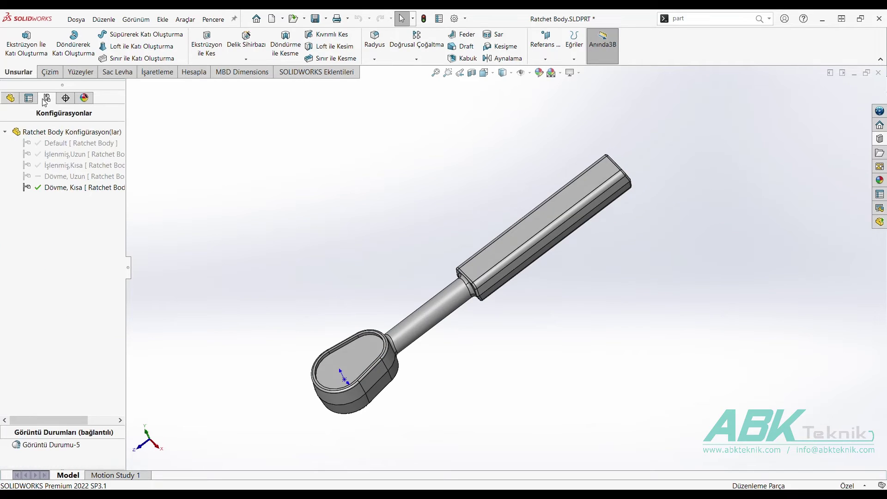
# Rebuild all configurations, then activate İşlenmiş,Kısa followed by Dövme, Uzun.
pyautogui.rightClick(55, 134)
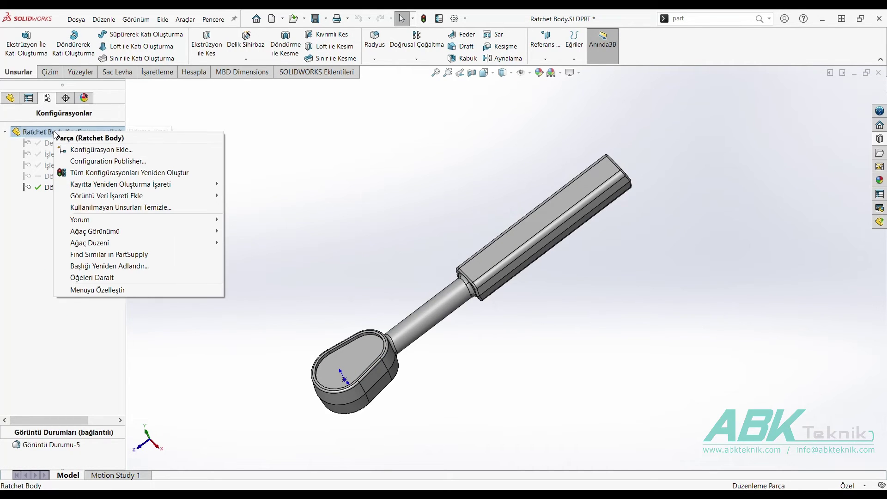
pyautogui.click(99, 173)
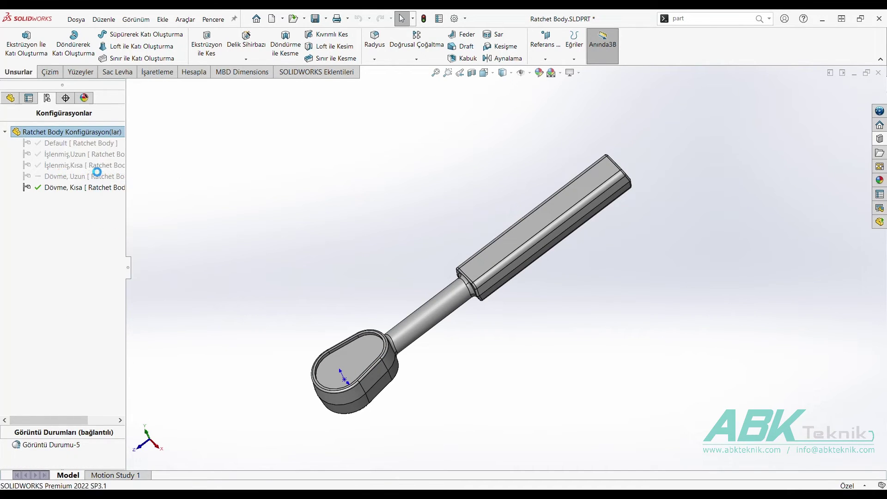
pyautogui.doubleClick(71, 166)
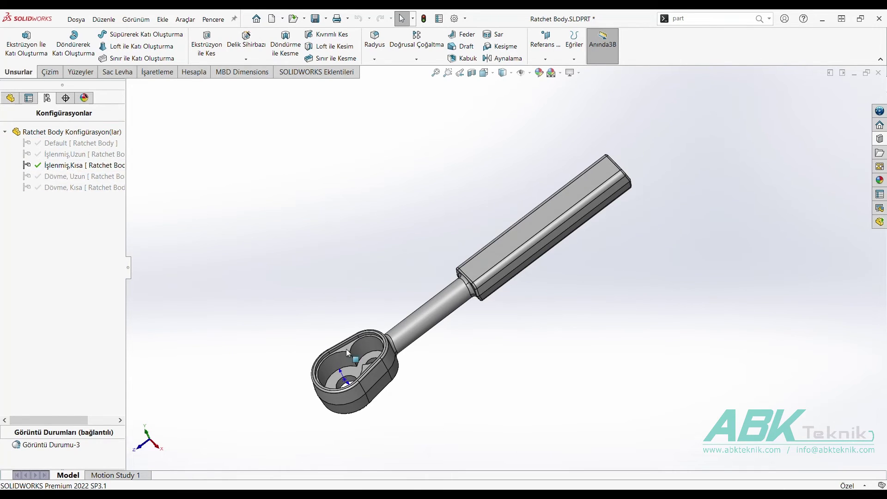
pyautogui.doubleClick(66, 177)
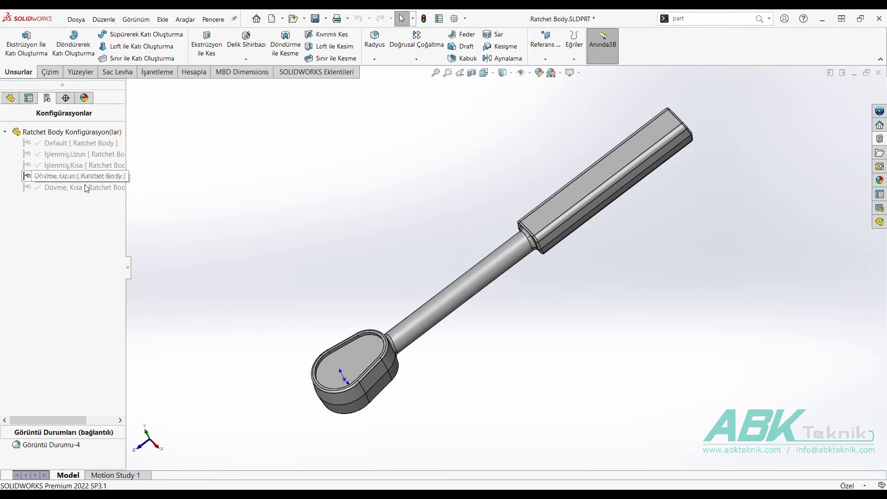
# Inspect Dövme, Uzun's solid head, reset to isometric view, and return to the feature tree.
pyautogui.moveTo(381, 370); pyautogui.dragTo(373, 355, button='middle')
pyautogui.click(372, 355)
pyautogui.click(317, 326)
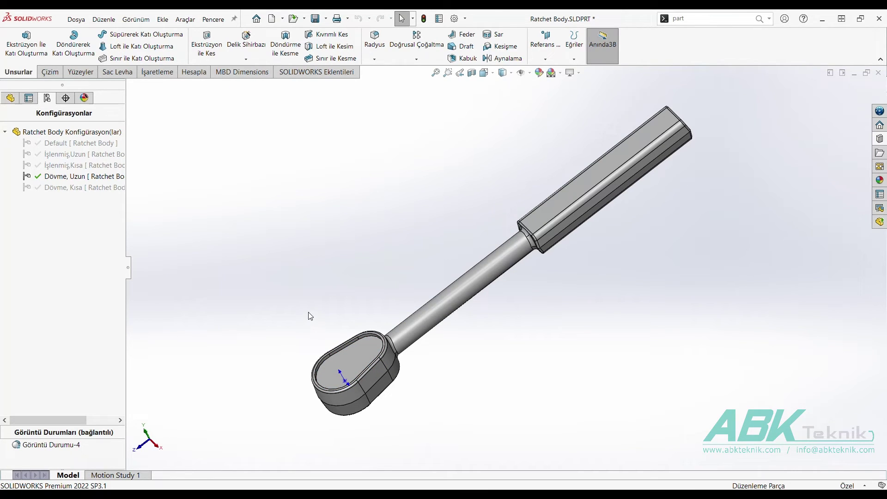
pyautogui.hotkey('ctrl', '7')
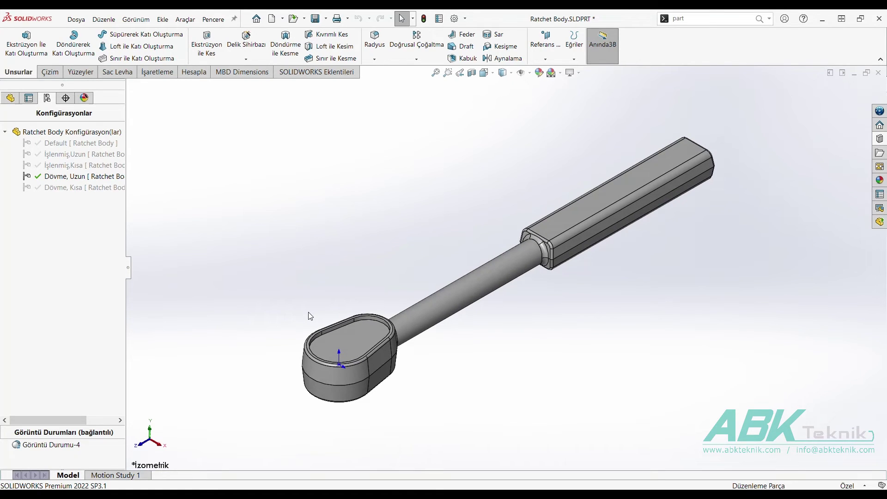
pyautogui.click(11, 98)
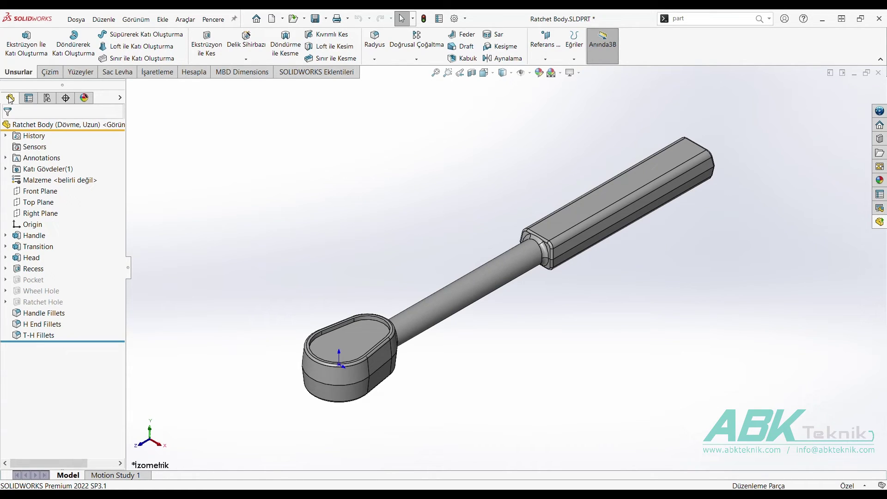
# Open the per-configuration material table and browse the full library for Default.
pyautogui.rightClick(41, 184)
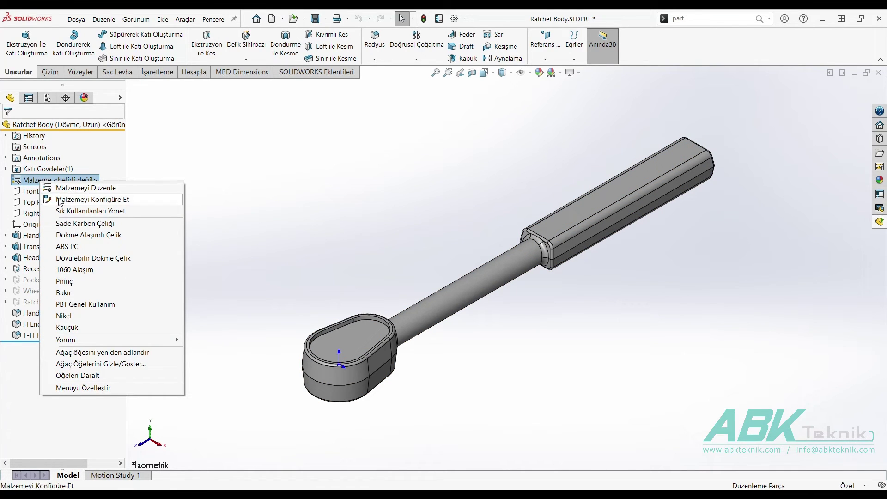
pyautogui.click(83, 200)
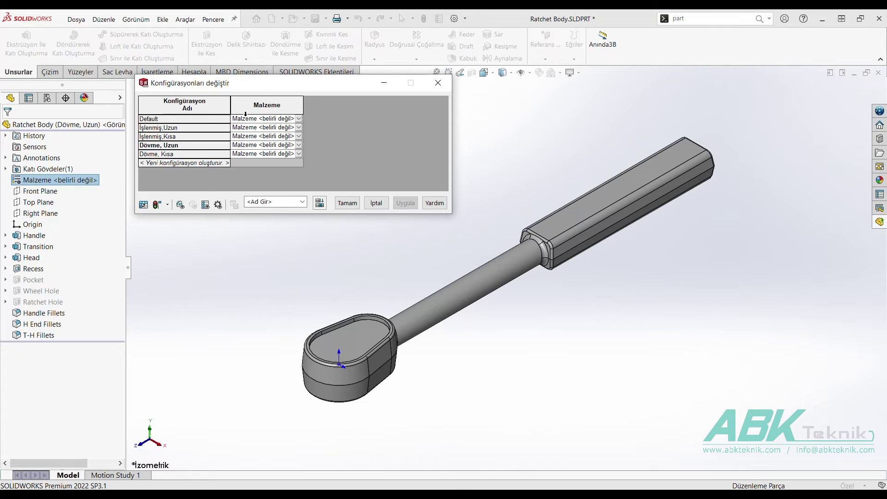
pyautogui.click(299, 118)
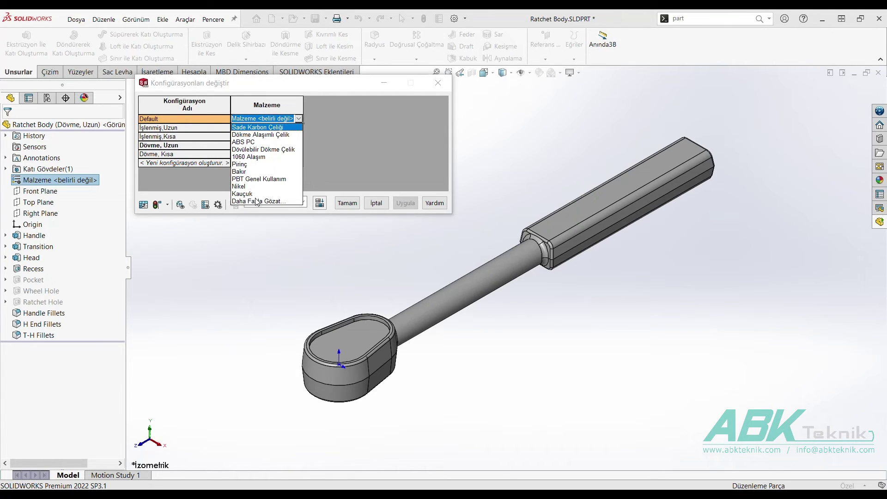
pyautogui.click(257, 202)
pyautogui.click(257, 201)
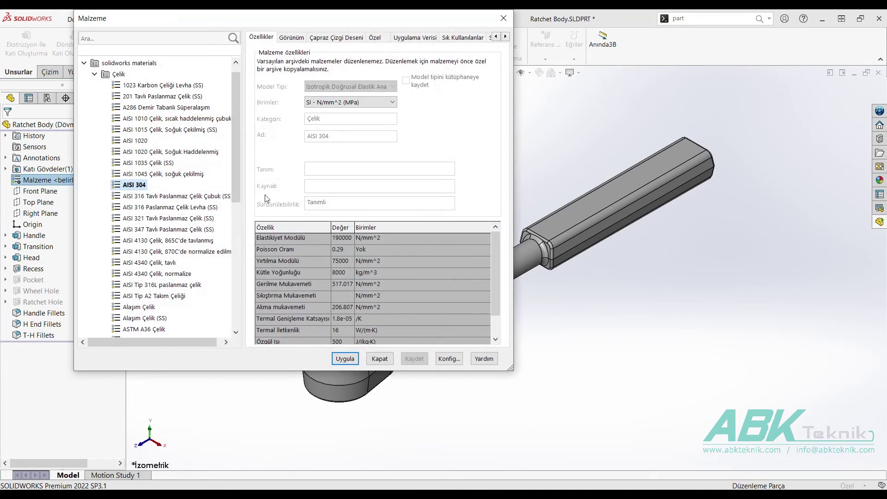
# Assign 1060 Alaşım from Alüminyum Alaşımları to the Default configuration.
pyautogui.moveTo(206, 25); pyautogui.dragTo(467, 83)
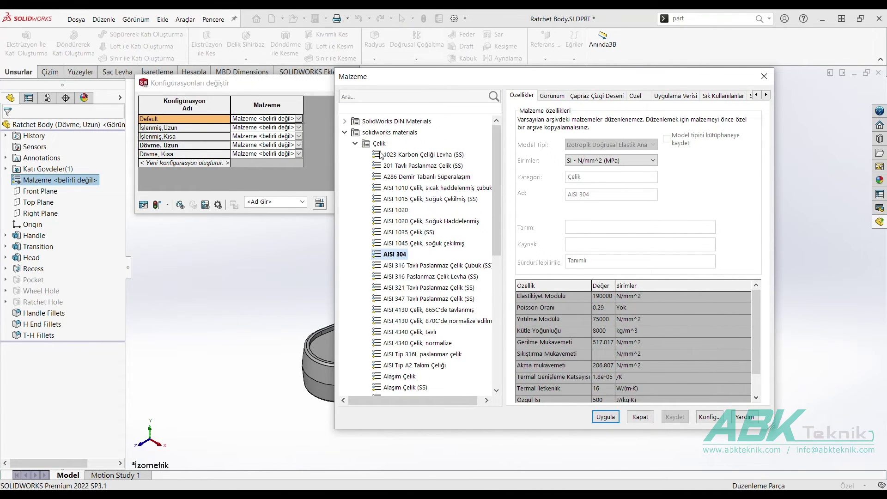
pyautogui.click(355, 143)
pyautogui.click(355, 165)
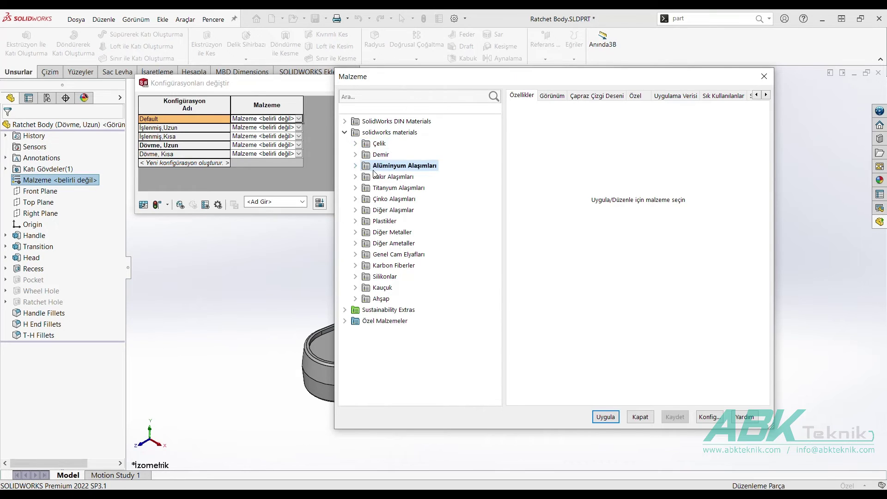
pyautogui.click(356, 165)
pyautogui.click(391, 133)
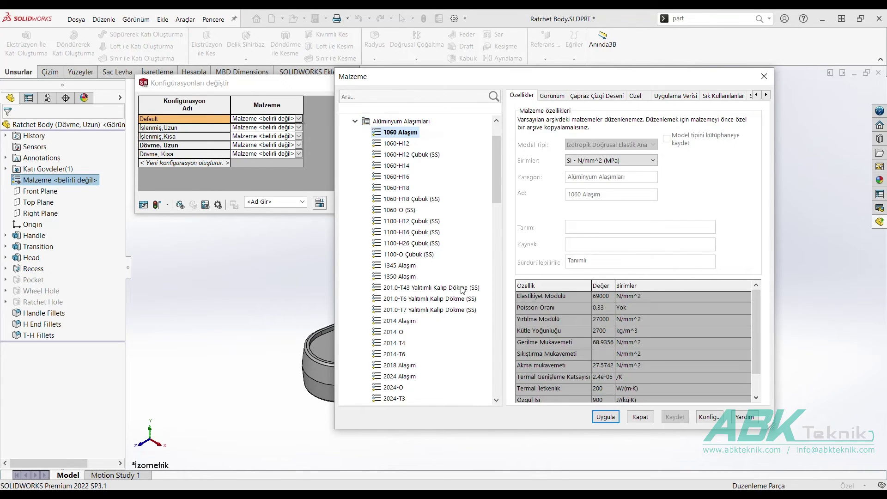
pyautogui.click(605, 416)
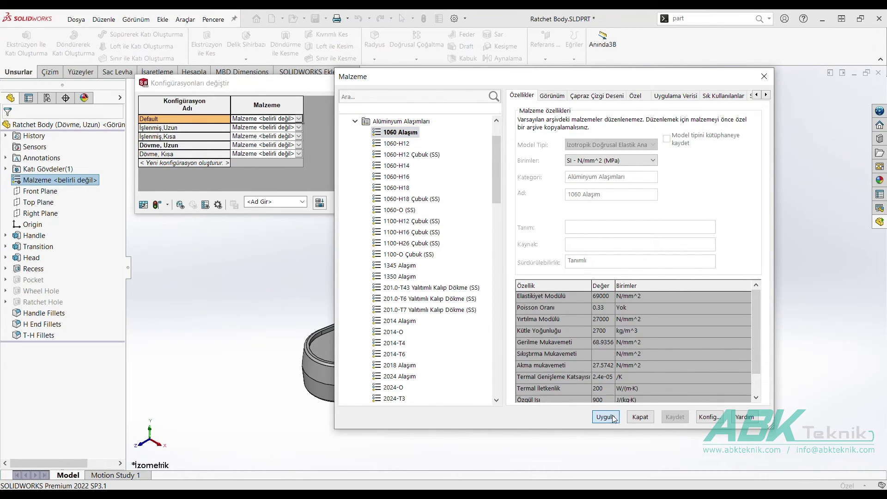
pyautogui.click(640, 417)
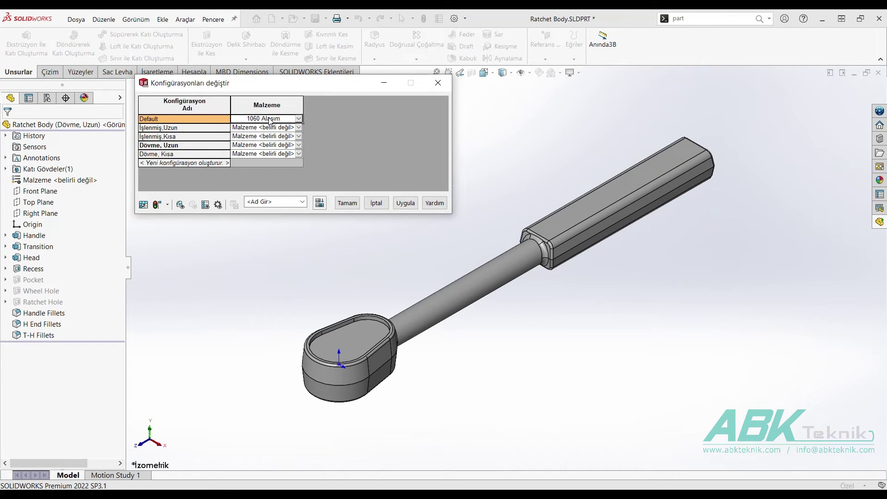
pyautogui.click(298, 128)
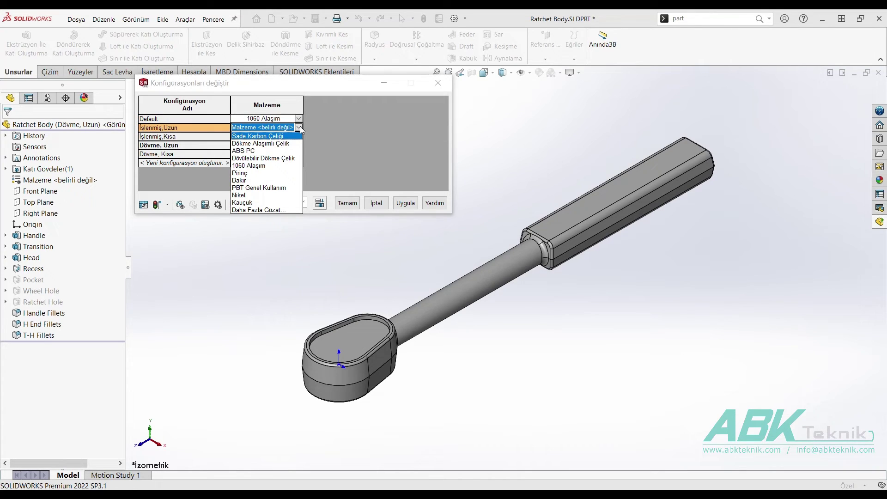
# Set Pirinç for İşlenmiş,Uzun, Bakır for İşlenmiş,Kısa, and Sade Karbon Çeliği for Dövme, Uzun.
pyautogui.click(244, 173)
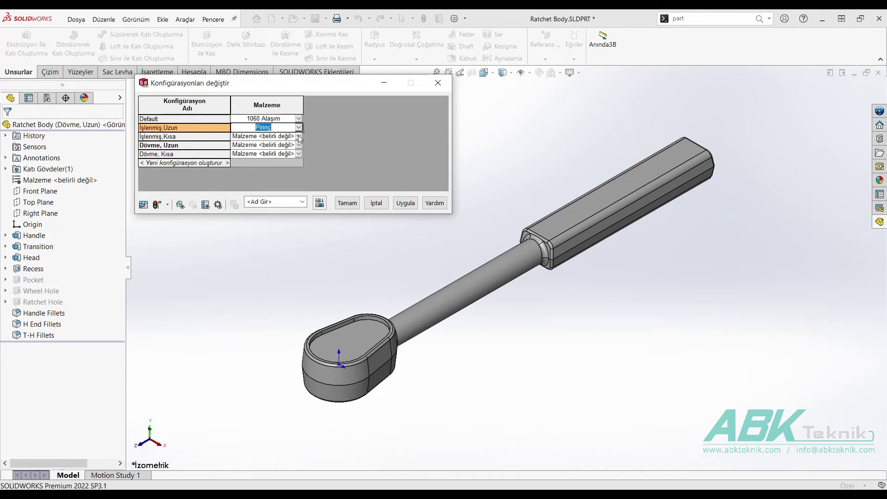
pyautogui.click(299, 135)
pyautogui.click(242, 190)
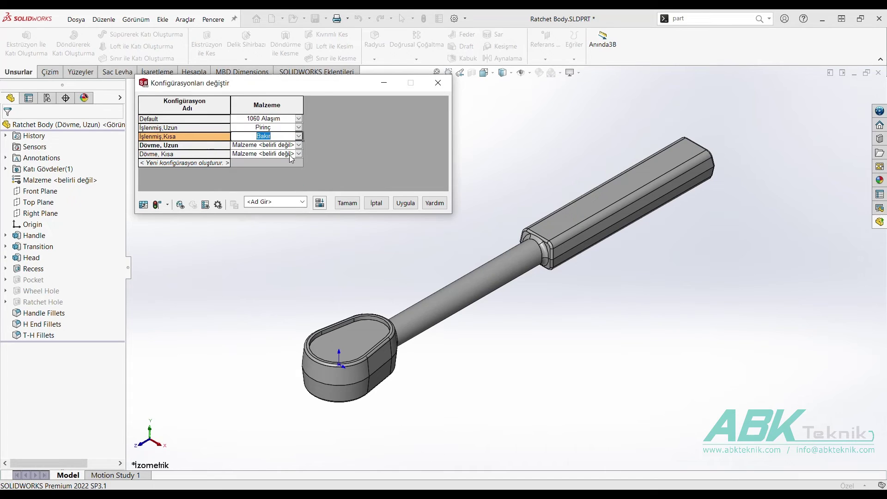
pyautogui.click(298, 145)
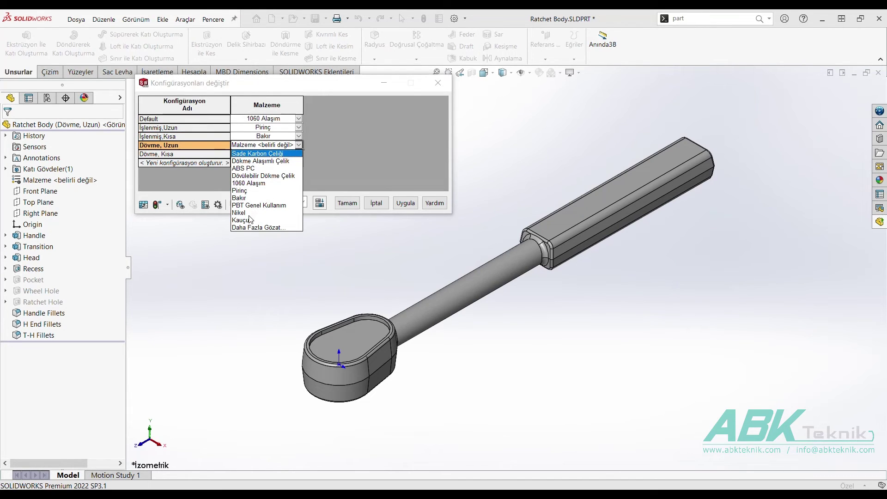
pyautogui.click(261, 154)
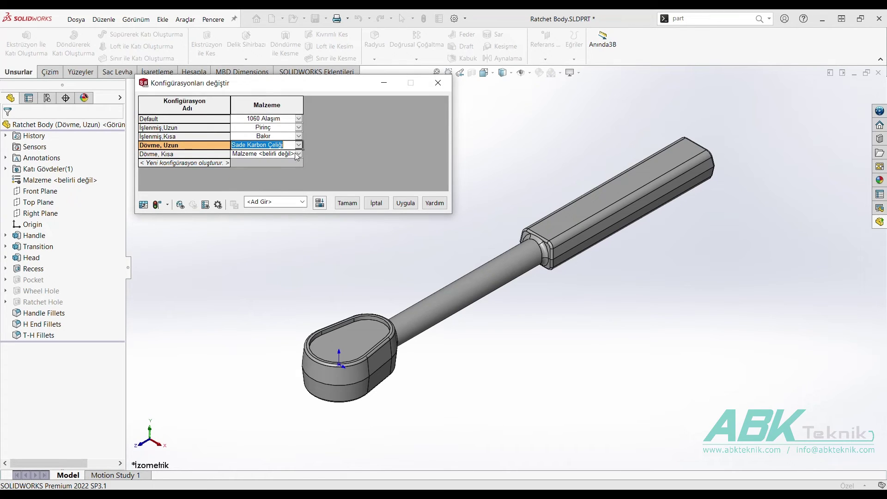
# Assign Ti-5Al-2.5Sn Tavlanmış (SS) to Dövme, Kısa and confirm the material table.
pyautogui.click(296, 154)
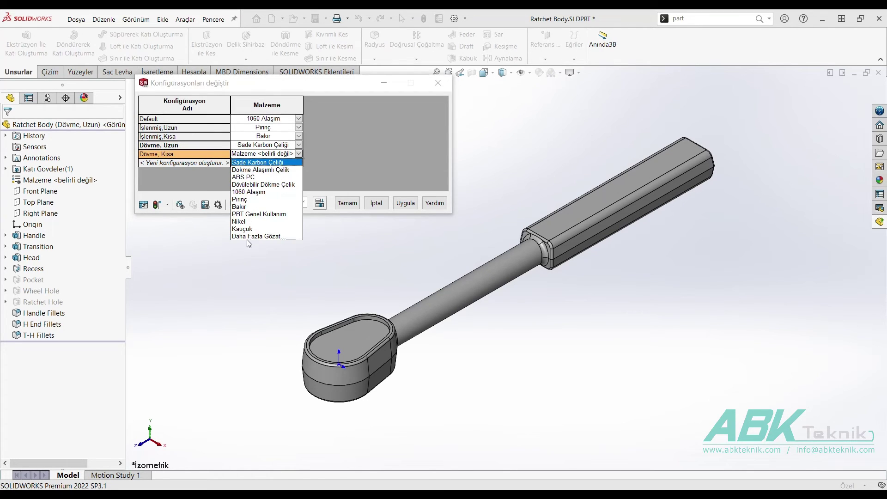
pyautogui.click(254, 237)
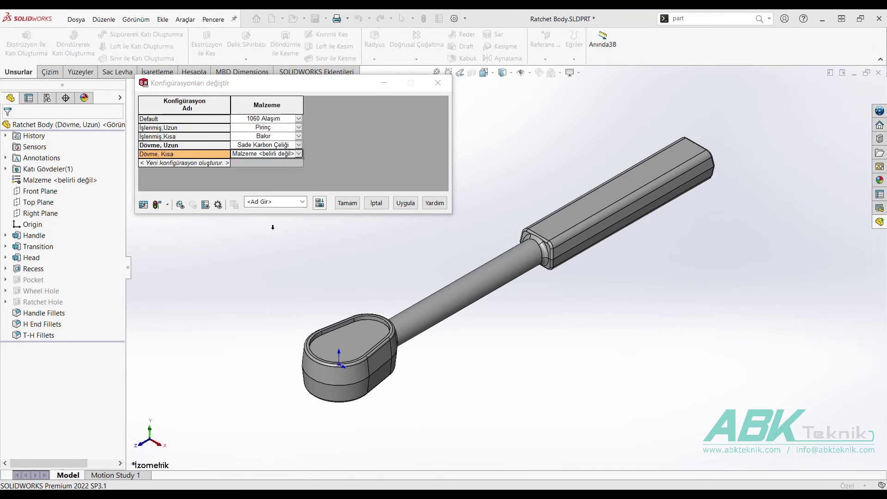
pyautogui.click(95, 97)
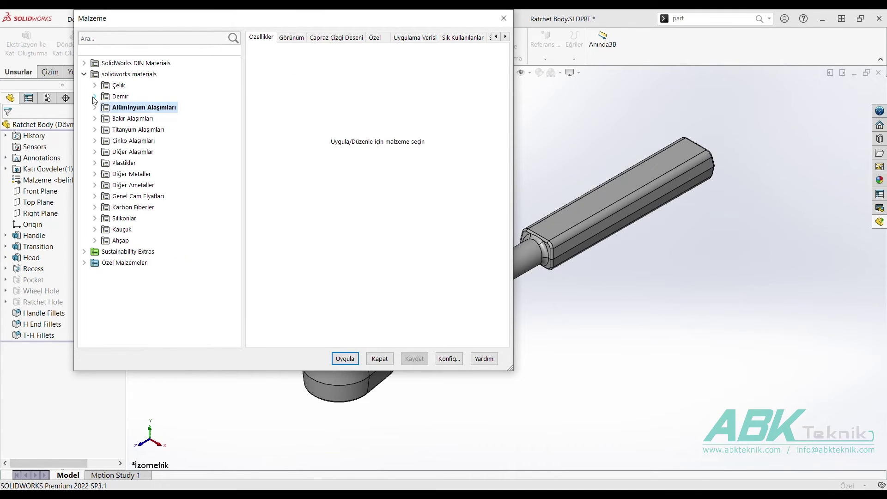
pyautogui.click(95, 129)
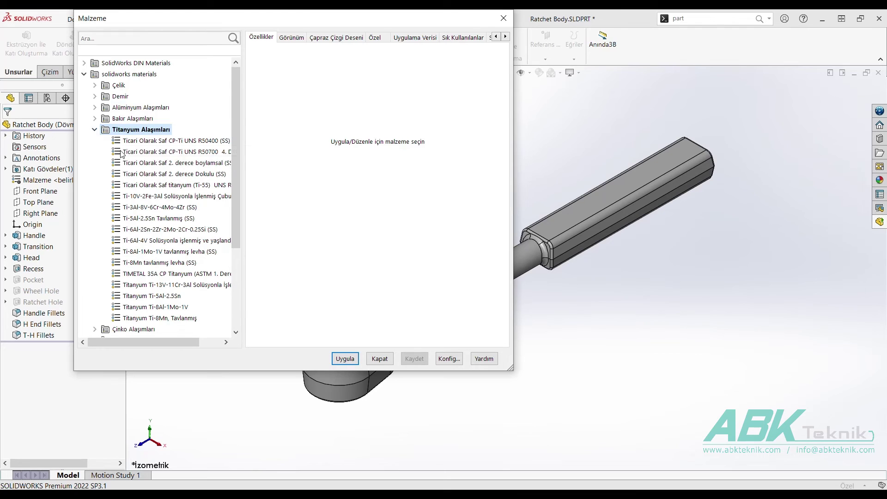
pyautogui.click(153, 218)
pyautogui.click(345, 359)
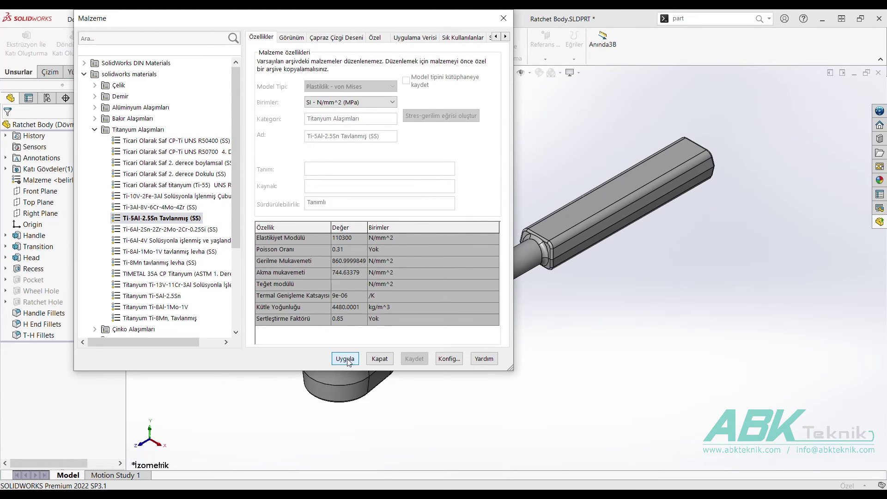
pyautogui.click(375, 360)
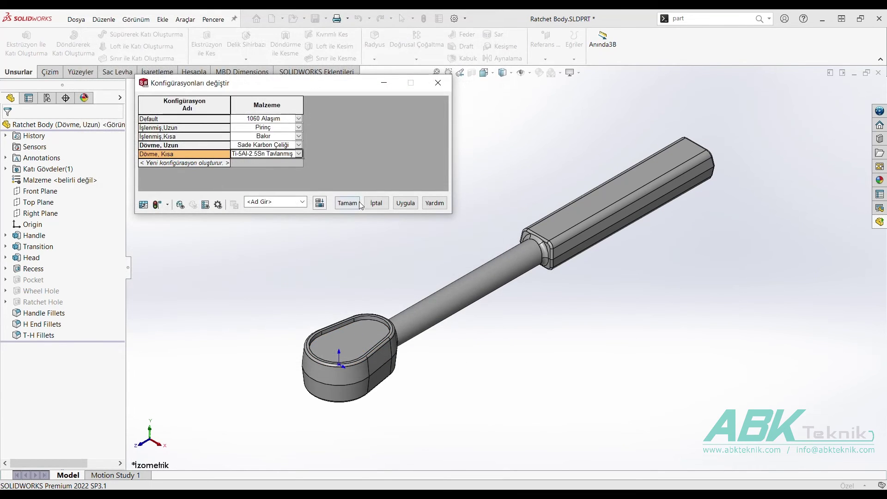
pyautogui.click(405, 203)
pyautogui.click(356, 206)
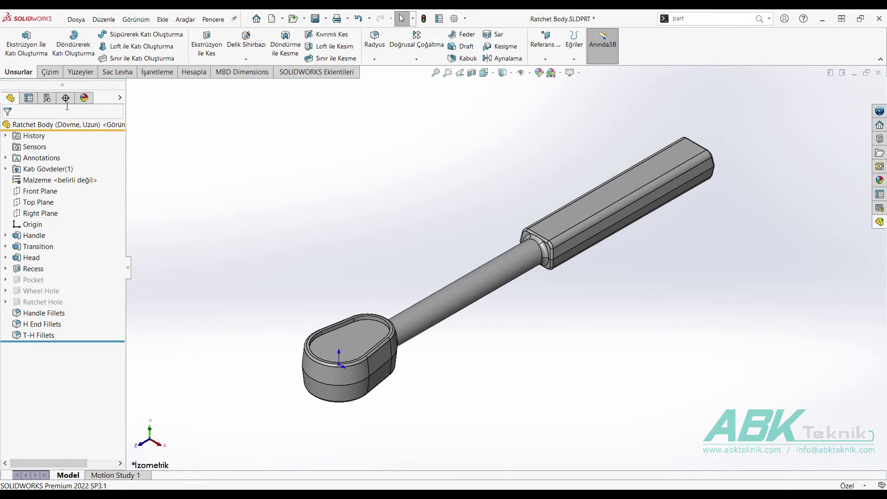
# Rebuild all configurations and return to the feature tree.
pyautogui.click(48, 101)
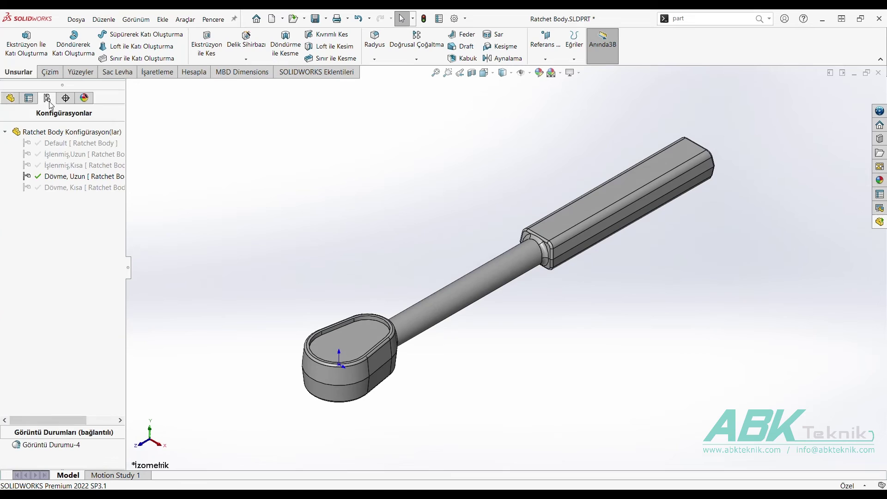
pyautogui.rightClick(51, 132)
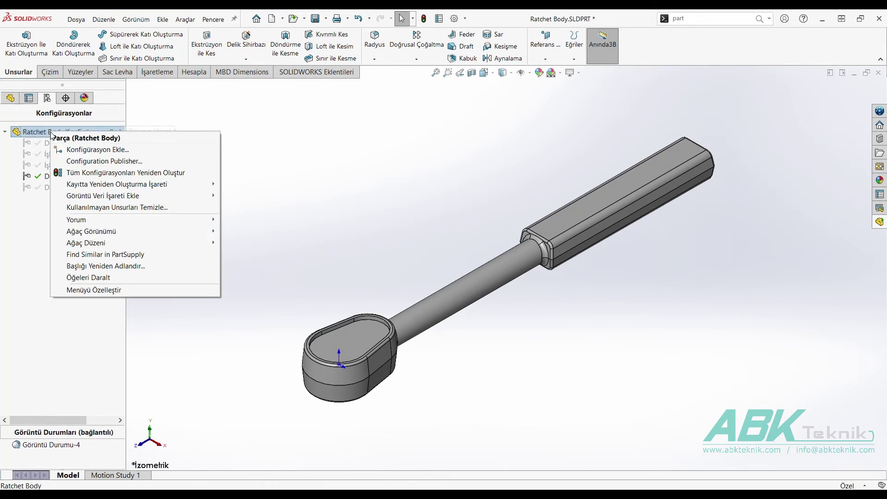
pyautogui.click(82, 172)
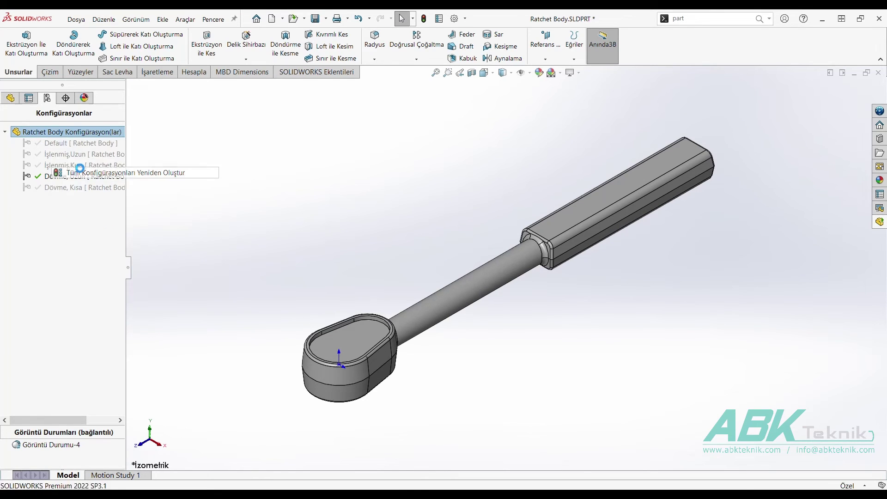
pyautogui.click(10, 99)
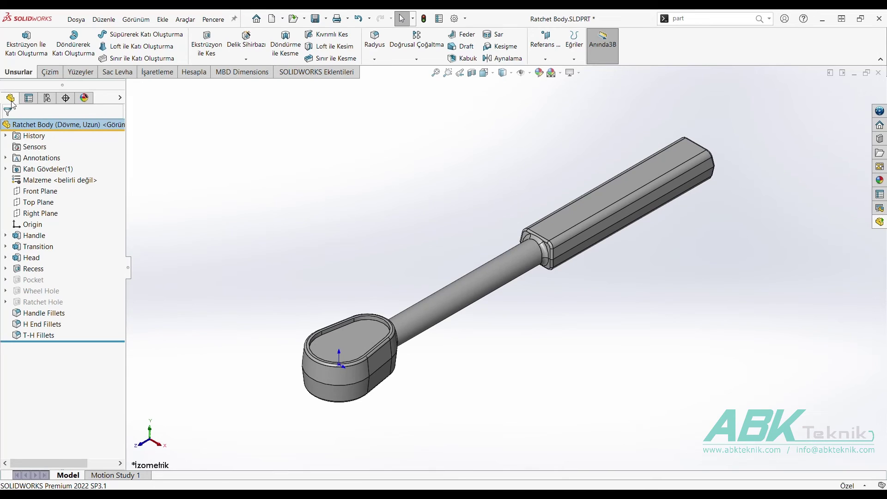
# Open the material editor from the part's Material entry.
pyautogui.click(51, 183)
pyautogui.rightClick(51, 183)
pyautogui.click(61, 188)
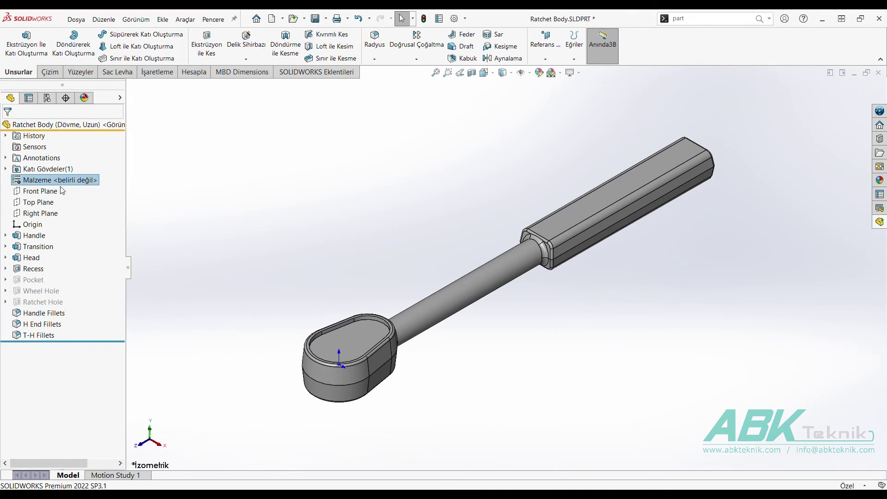
# Apply Ti-5Al-2.5Sn Tavlanmış (SS) to the part and activate the Default configuration.
pyautogui.click(495, 416)
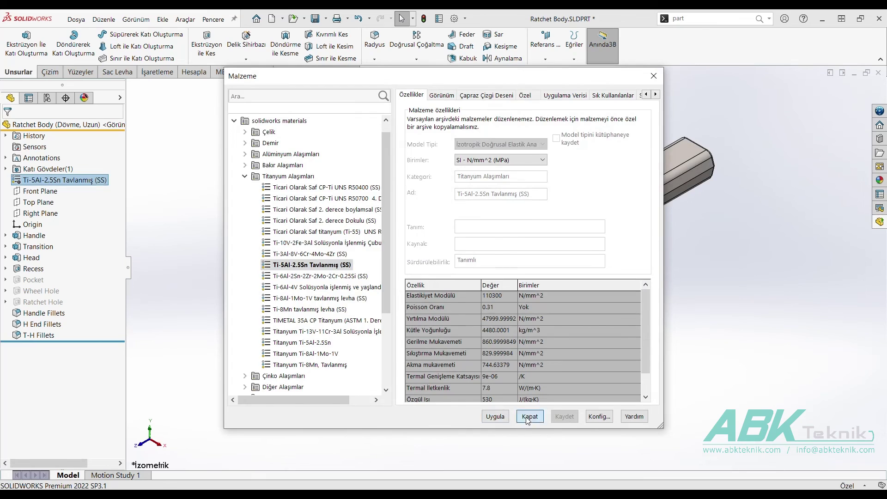
pyautogui.click(529, 416)
pyautogui.click(48, 98)
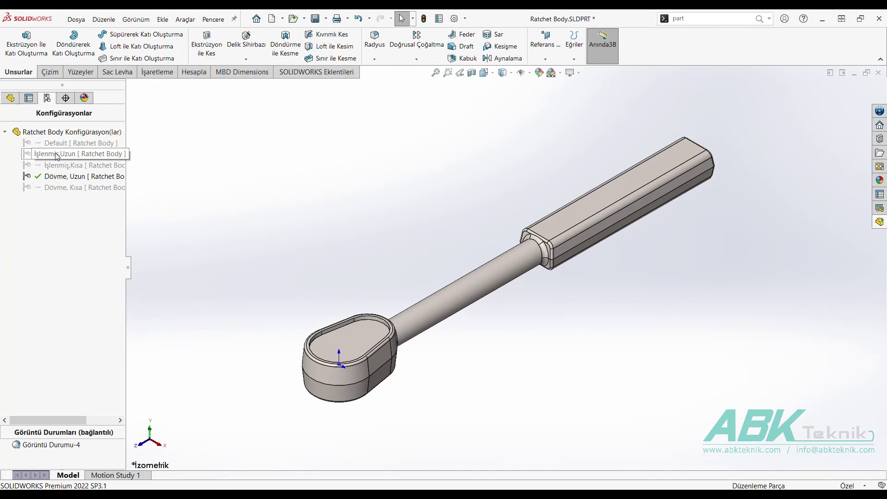
pyautogui.rightClick(53, 139)
pyautogui.rightClick(57, 133)
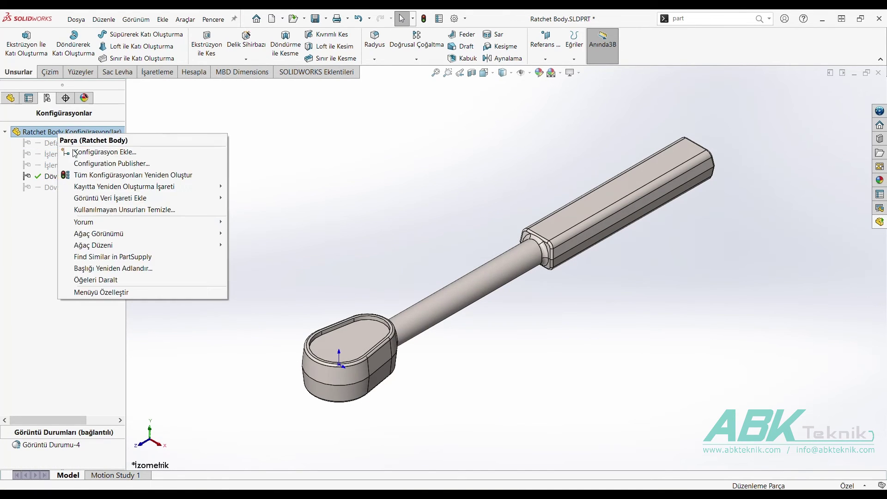
pyautogui.click(81, 176)
pyautogui.doubleClick(54, 145)
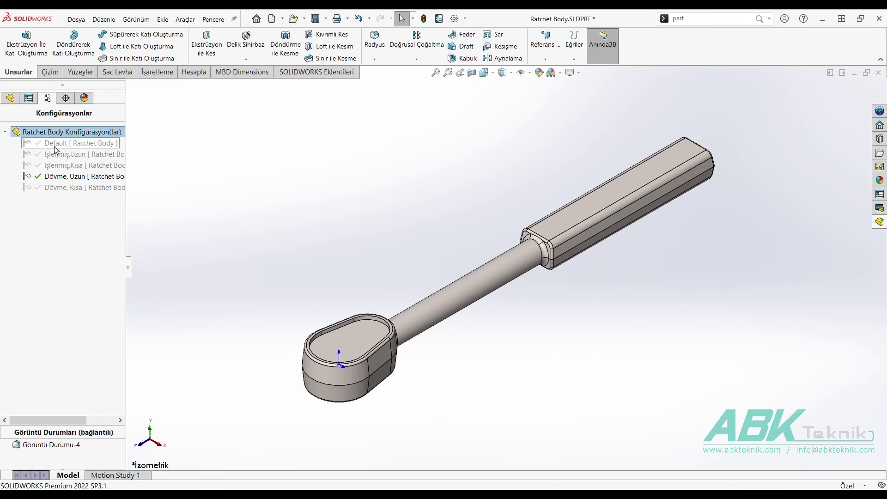
# Switch to İşlenmiş,Uzun and open its material editor.
pyautogui.click(10, 97)
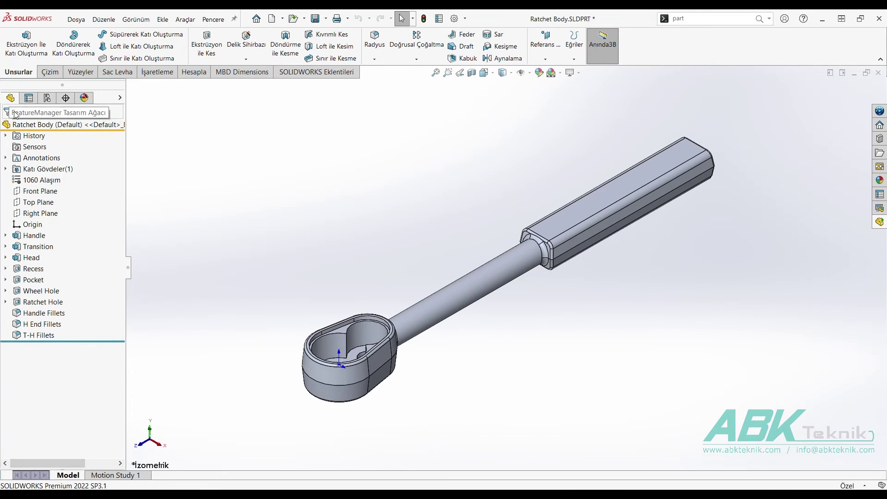
pyautogui.doubleClick(41, 183)
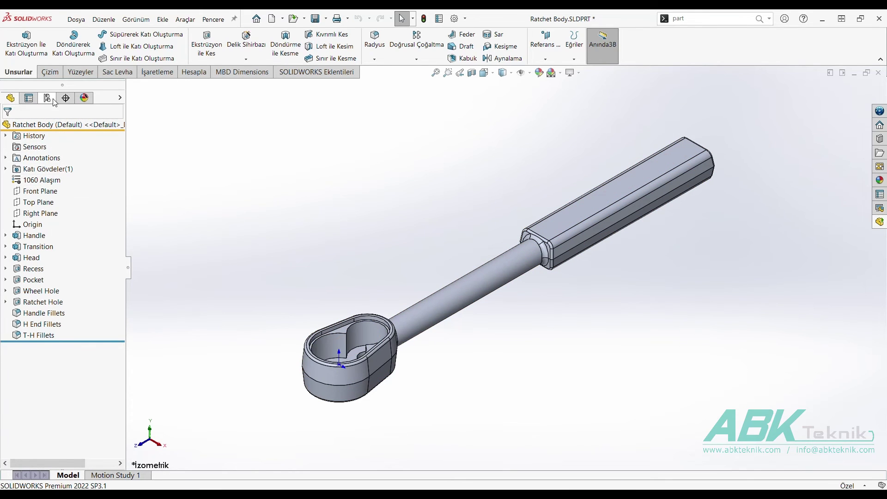
pyautogui.click(47, 98)
pyautogui.doubleClick(59, 155)
pyautogui.click(17, 99)
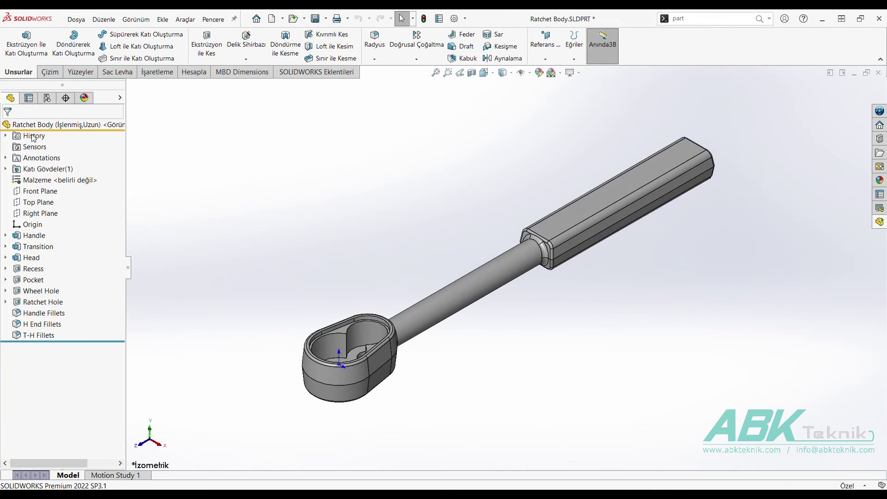
pyautogui.click(46, 179)
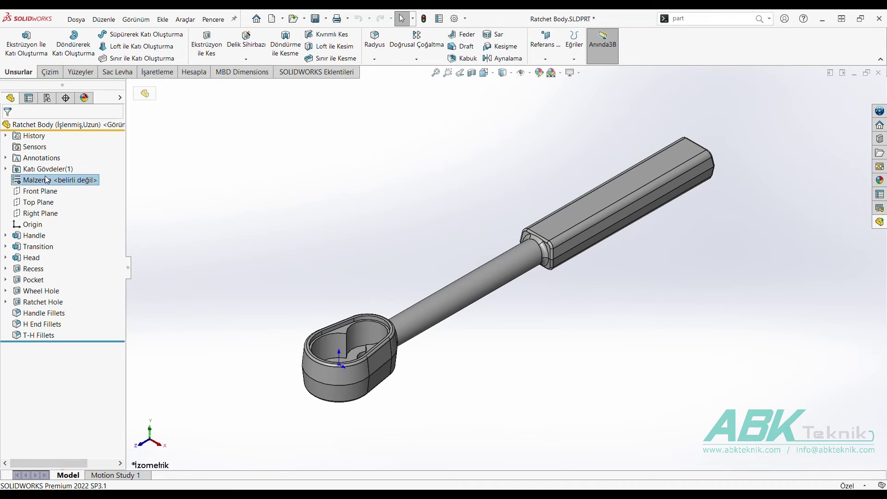
pyautogui.rightClick(46, 180)
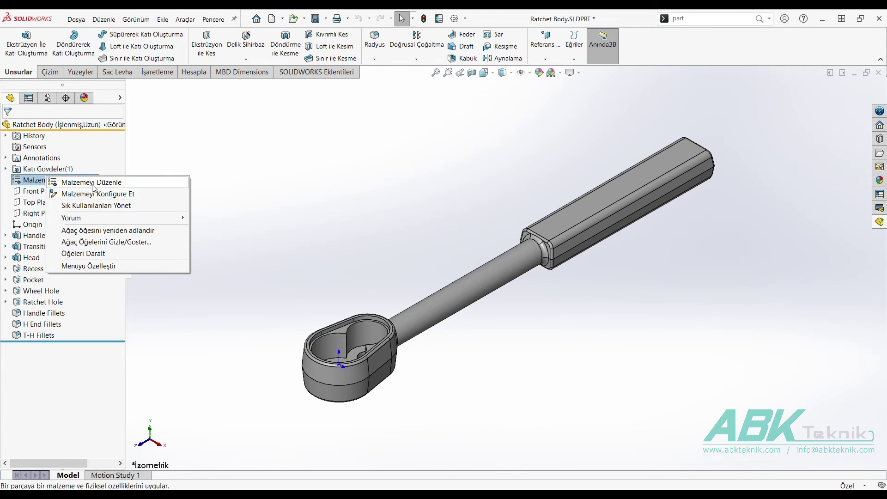
pyautogui.click(94, 187)
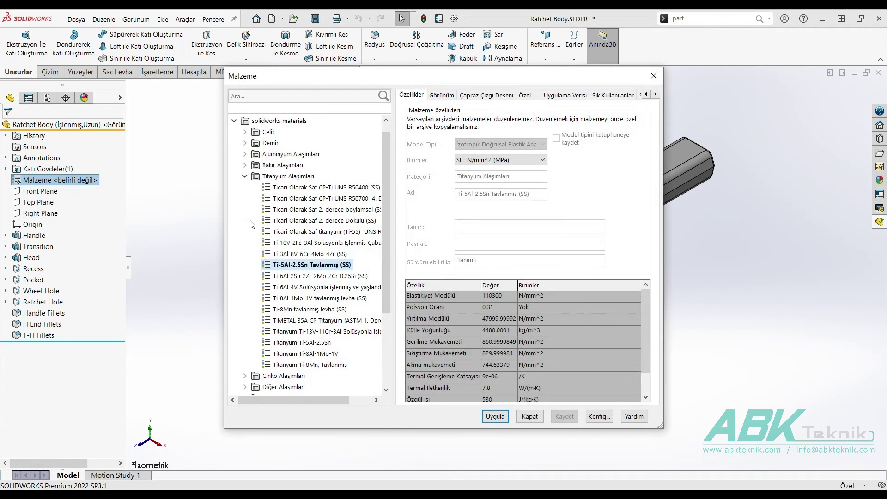
# Assign Berilyum Bakır, UNS C17000 from the copper alloys to İşlenmiş,Uzun.
pyautogui.click(506, 421)
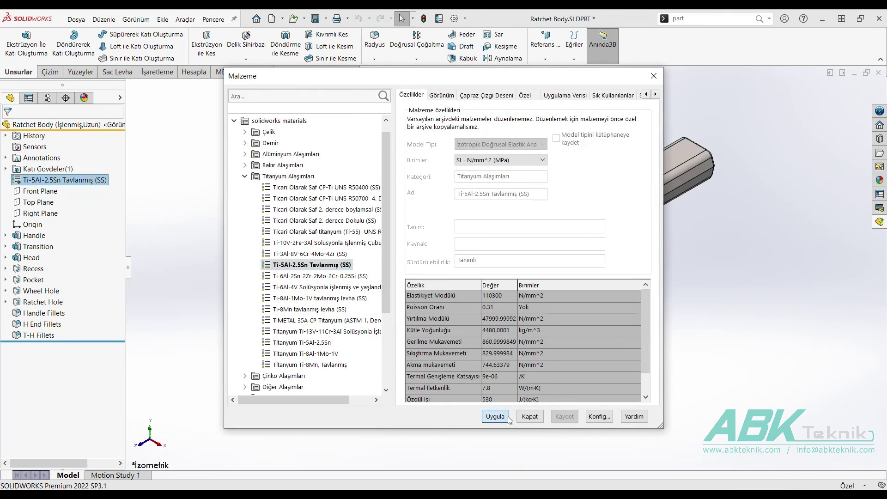
pyautogui.click(298, 168)
pyautogui.doubleClick(296, 169)
pyautogui.click(296, 187)
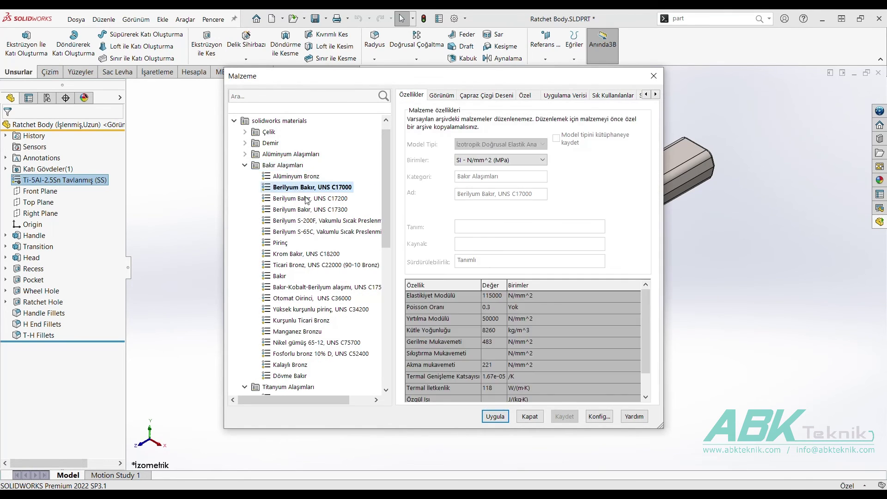
pyautogui.click(495, 416)
pyautogui.click(530, 416)
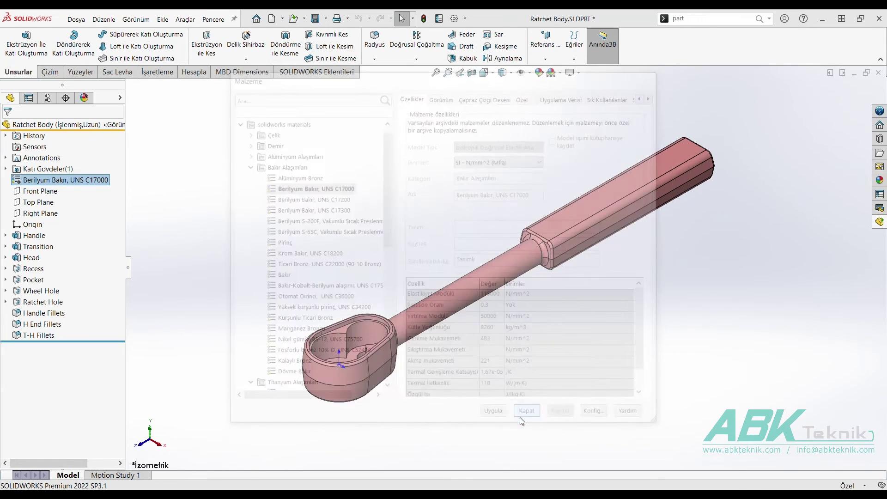
pyautogui.click(47, 98)
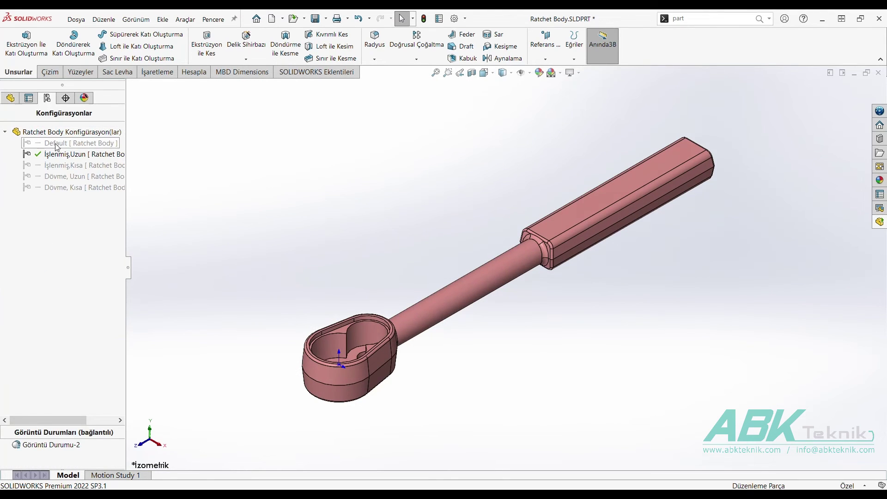
# Rebuild every configuration and go back to the feature tree.
pyautogui.rightClick(60, 145)
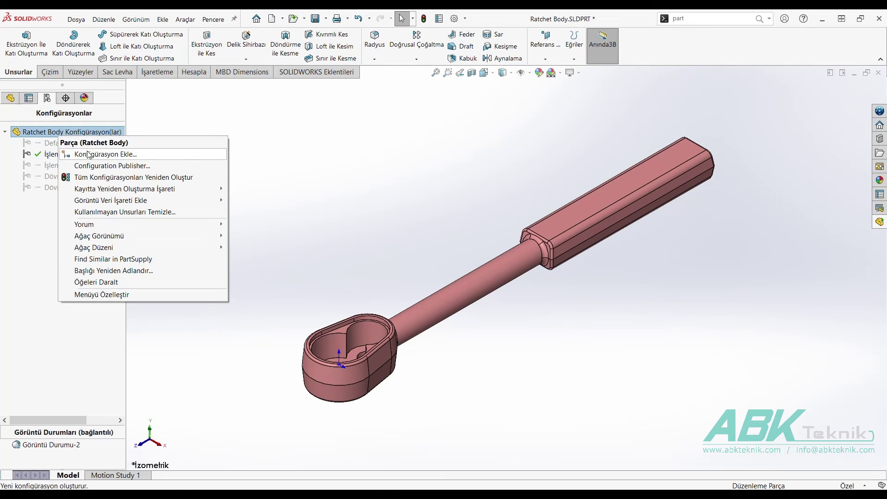
pyautogui.click(101, 178)
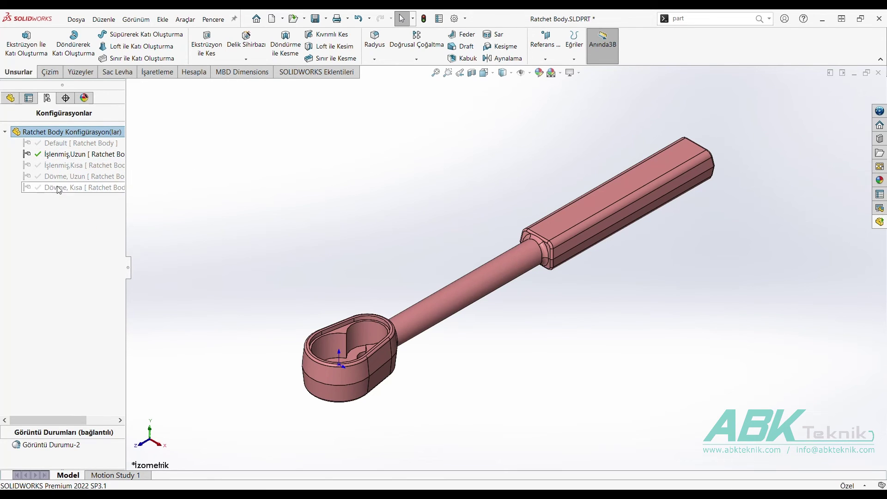
pyautogui.click(11, 99)
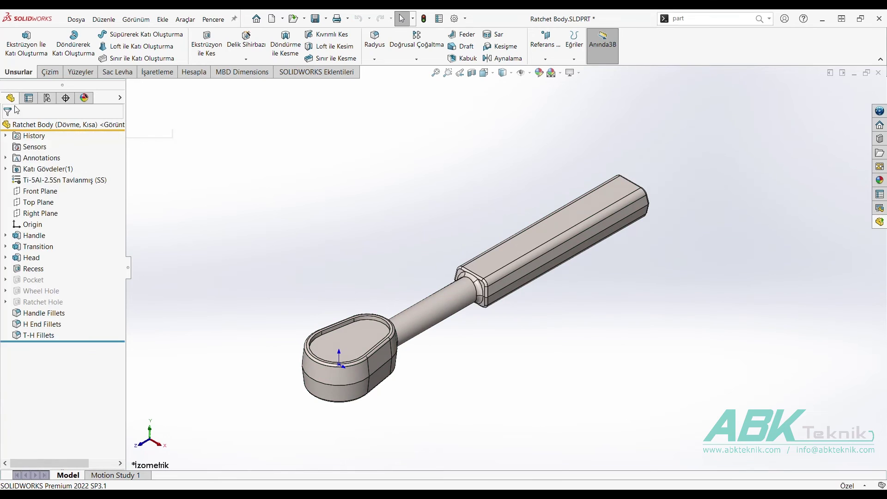
# Activate İşlenmiş,Kısa and open its configuration-specific file properties.
pyautogui.click(47, 98)
pyautogui.doubleClick(63, 165)
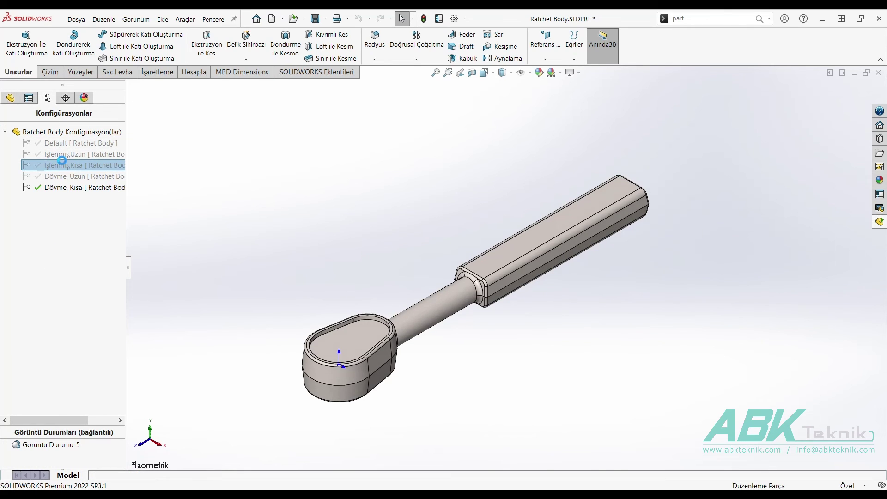
pyautogui.click(10, 97)
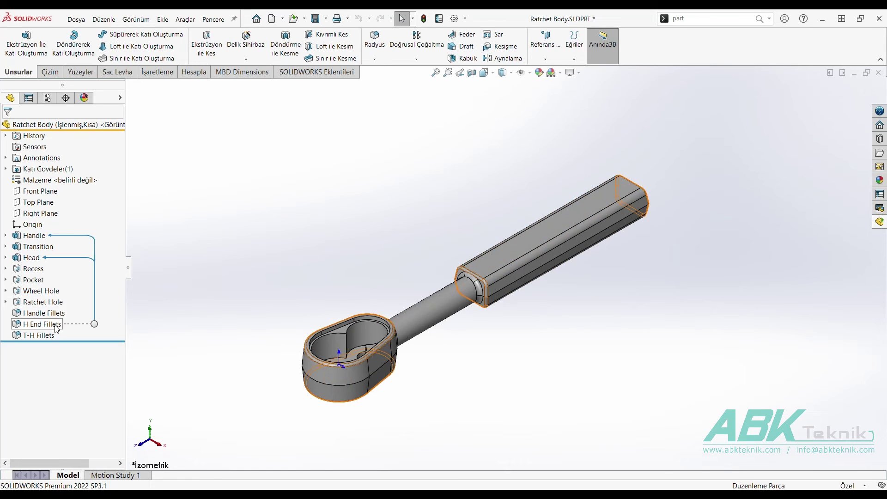
pyautogui.rightClick(40, 180)
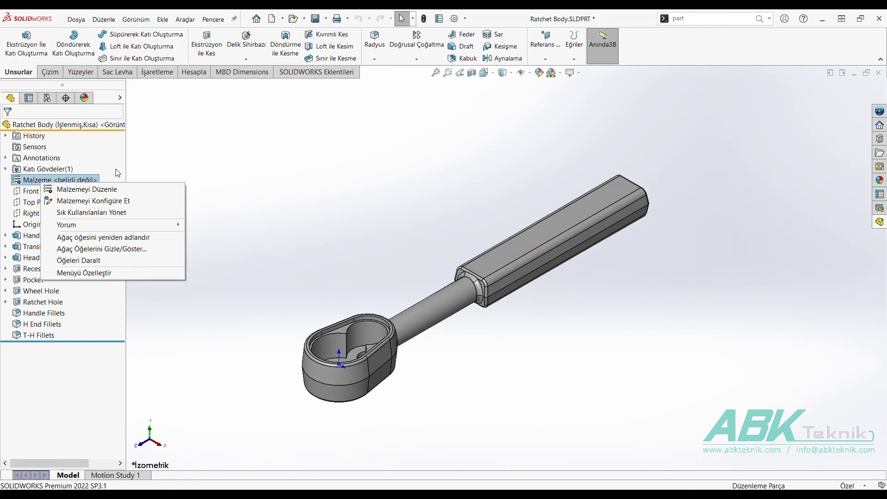
pyautogui.click(438, 19)
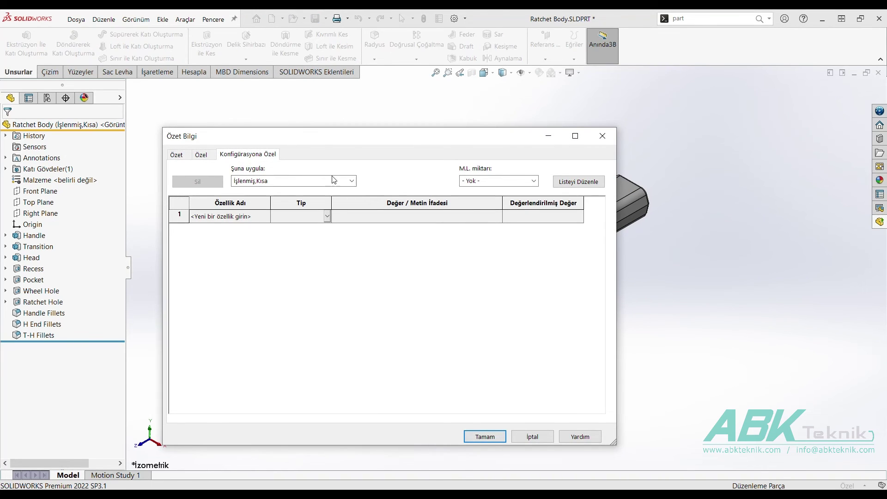
pyautogui.click(347, 180)
pyautogui.click(339, 192)
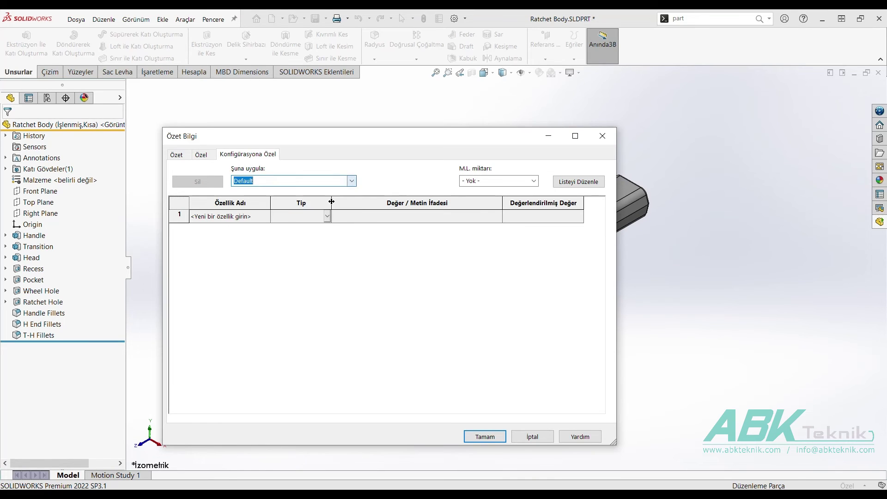
pyautogui.click(344, 181)
pyautogui.click(337, 209)
pyautogui.click(531, 437)
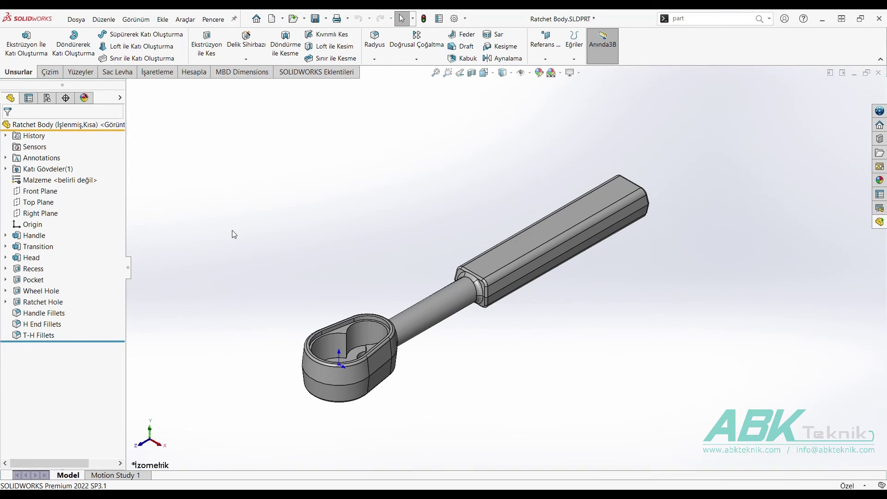
pyautogui.click(83, 186)
# Assign Steel › A286 Demir Tabanlı Süperalaşım as the material of the İşlenmiş,Kısa configuration.
pyautogui.rightClick(66, 178)
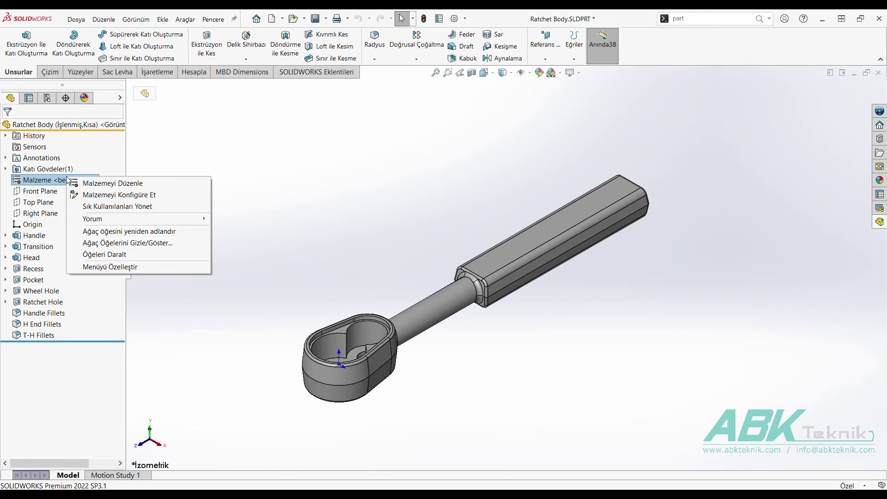
pyautogui.click(103, 196)
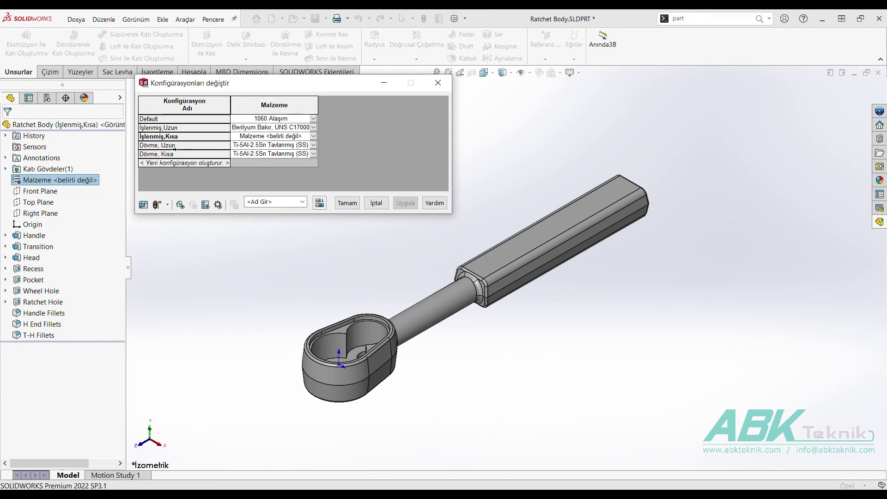
pyautogui.click(314, 136)
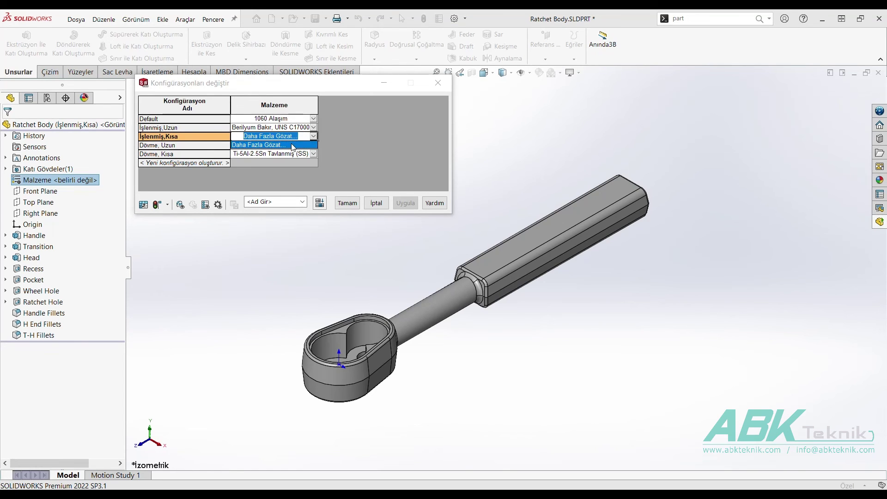
pyautogui.click(293, 145)
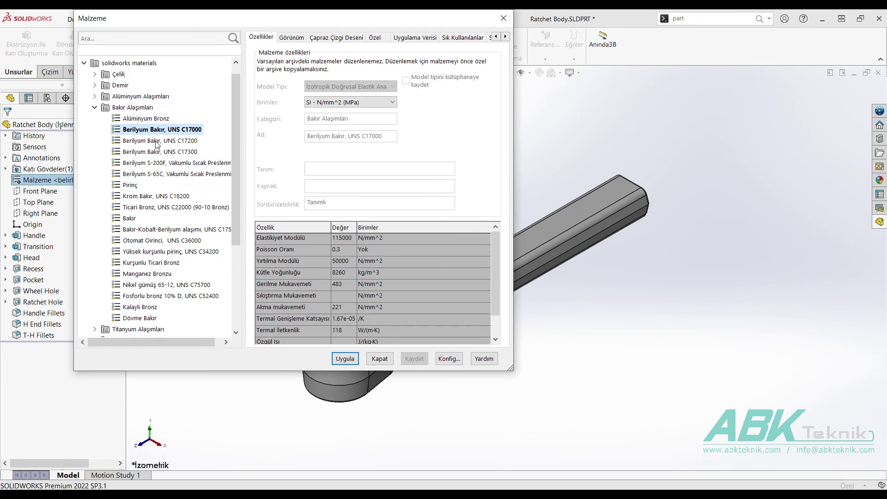
pyautogui.click(95, 107)
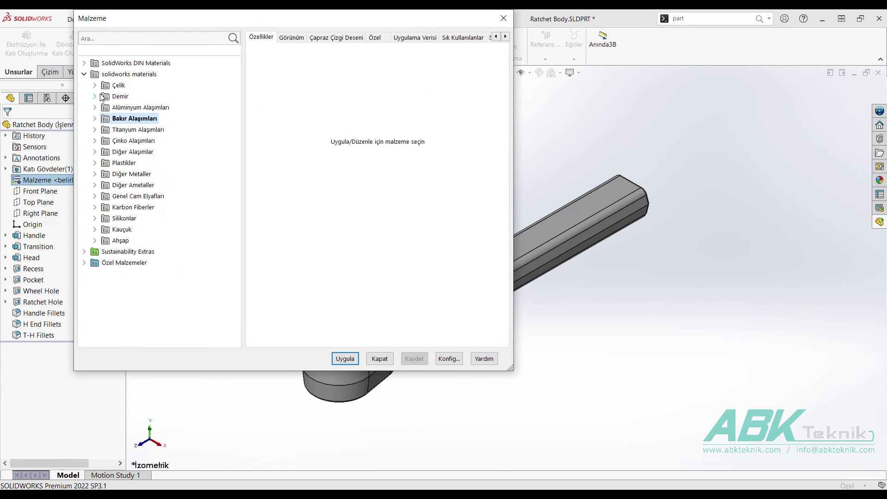
pyautogui.doubleClick(101, 87)
pyautogui.click(138, 96)
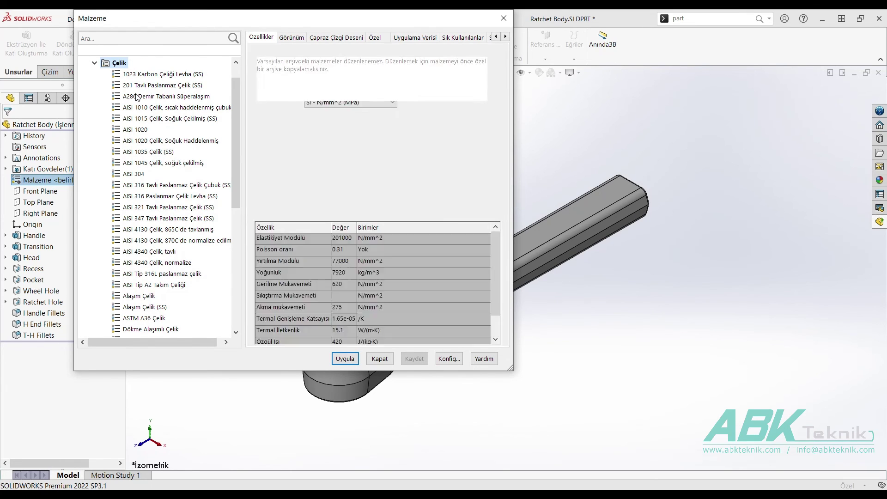
pyautogui.click(345, 358)
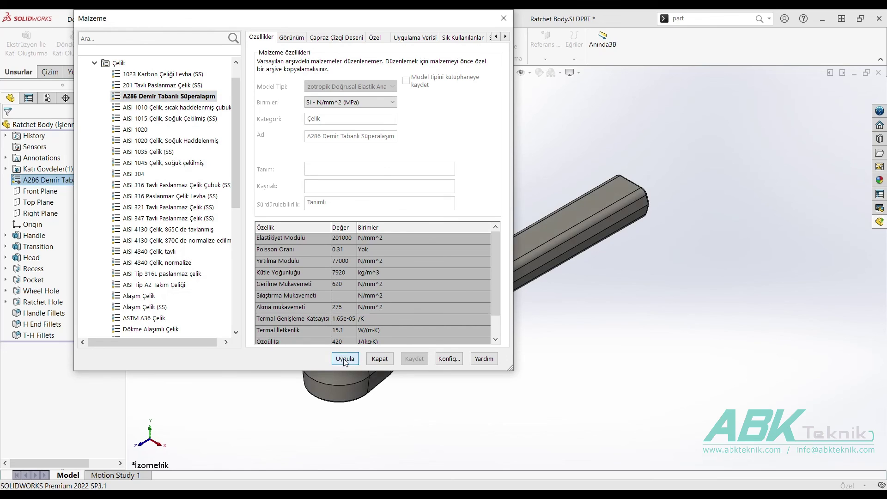
pyautogui.click(380, 359)
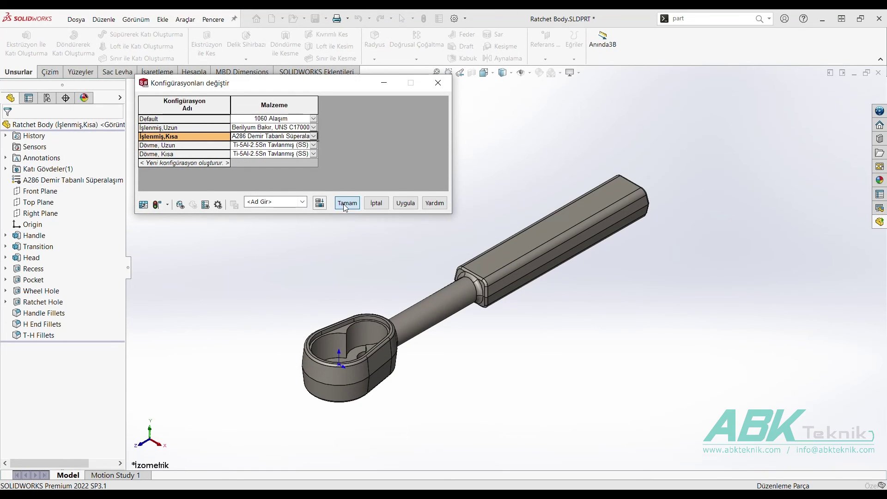
pyautogui.click(347, 203)
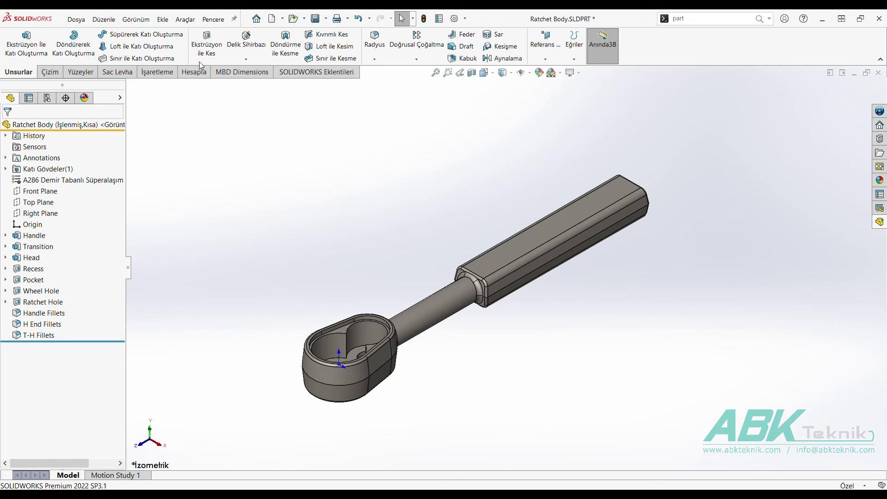
pyautogui.click(163, 20)
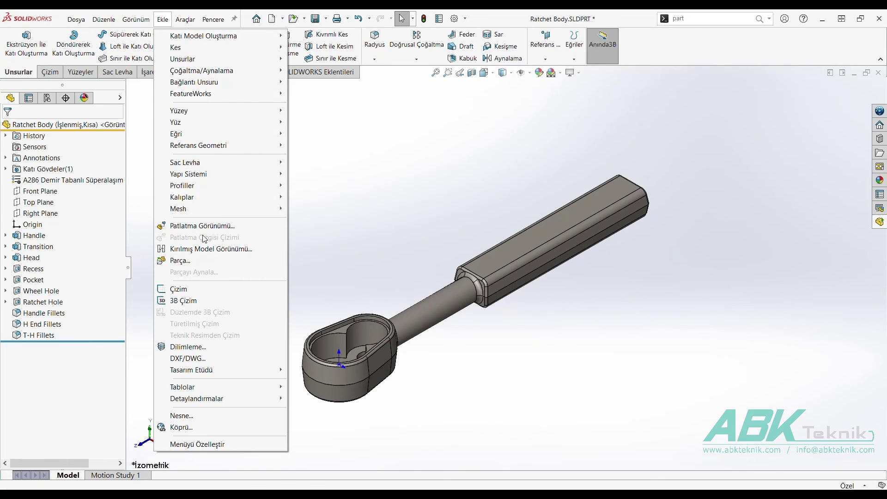
pyautogui.moveTo(182, 387)
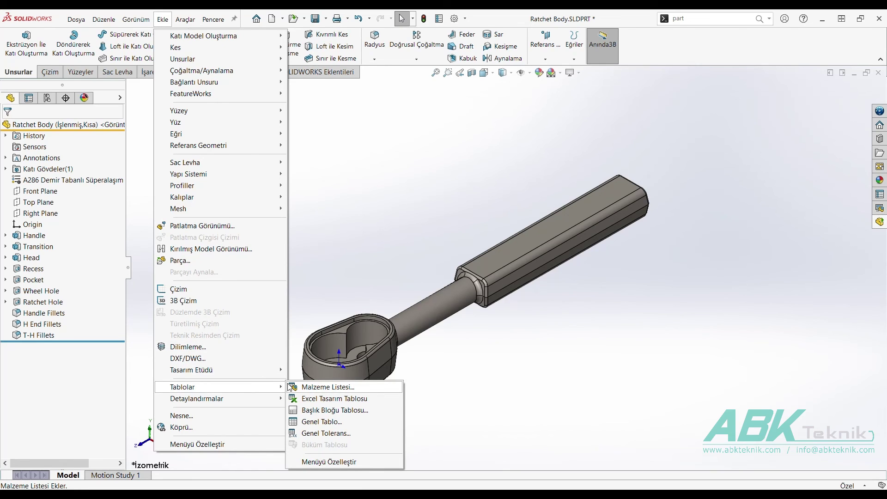
# Start an Excel Tasarım Tablosu with the Otomatik oluştur option selected.
pyautogui.click(309, 402)
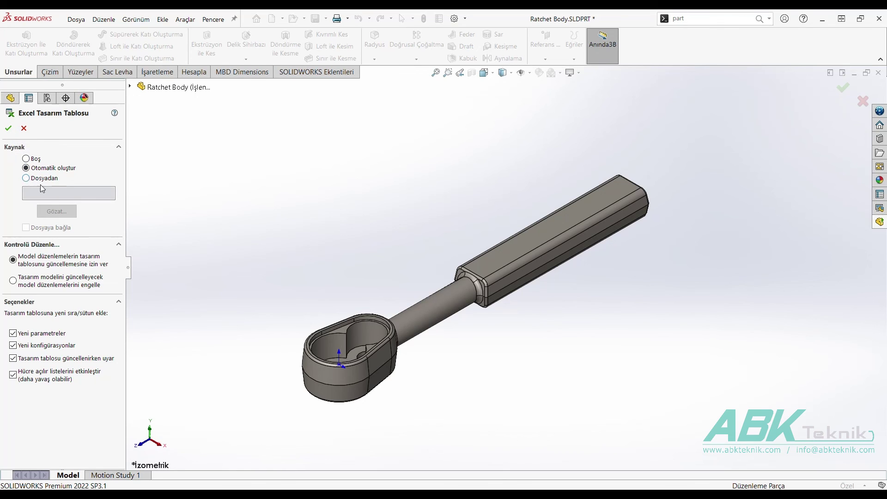
pyautogui.click(8, 129)
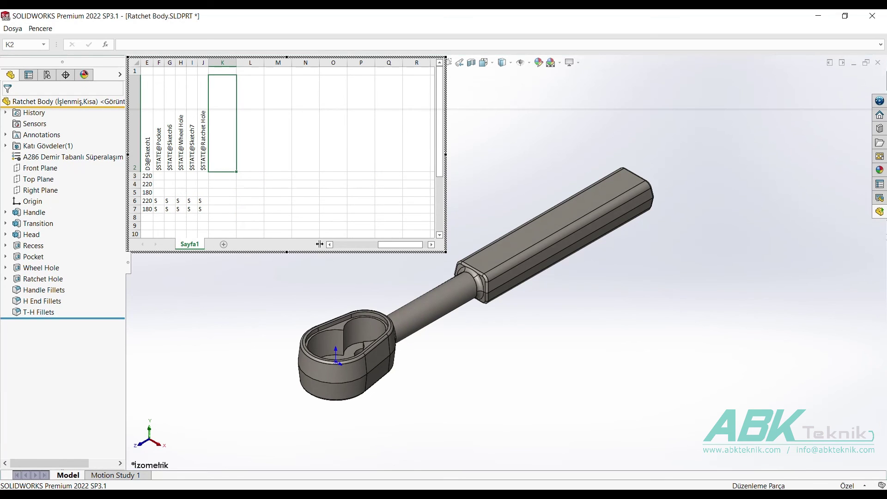
# Create the design table, check its handle-length and Sketch7 cells, cancel the replace prompt, and exit.
pyautogui.moveTo(395, 245); pyautogui.dragTo(373, 254)
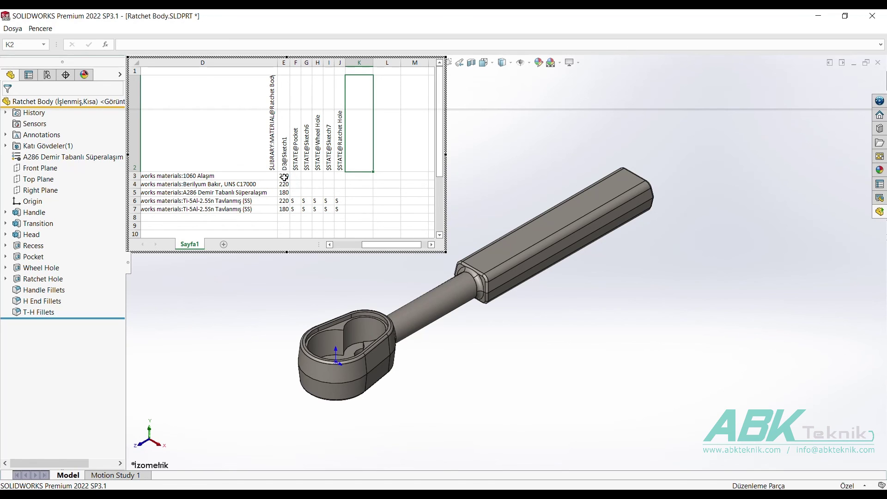
pyautogui.click(284, 178)
pyautogui.moveTo(283, 176); pyautogui.dragTo(284, 184)
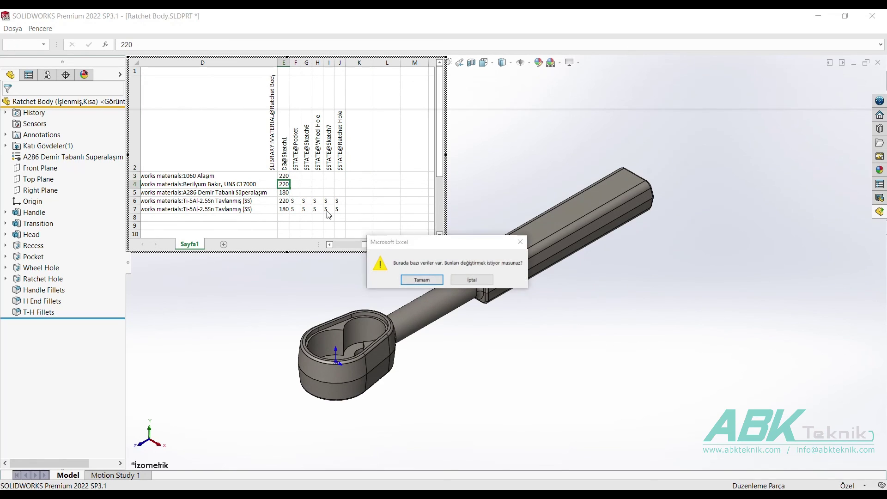
pyautogui.click(472, 279)
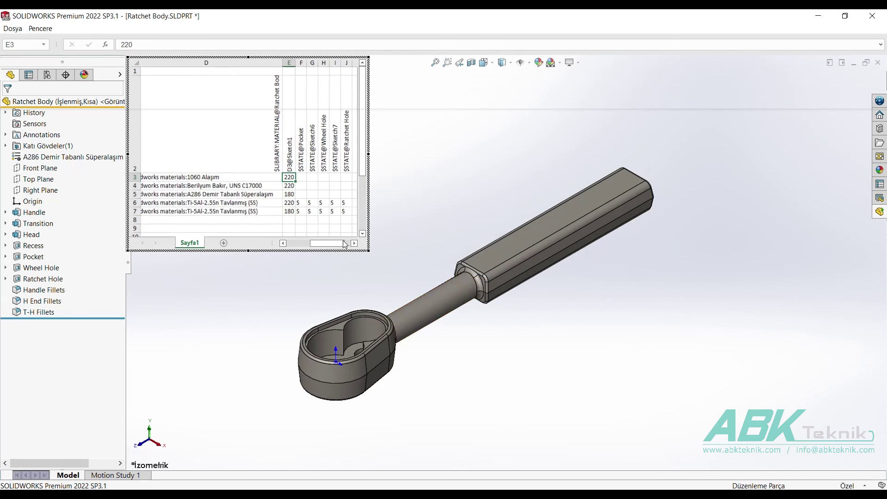
pyautogui.moveTo(317, 246); pyautogui.dragTo(323, 245)
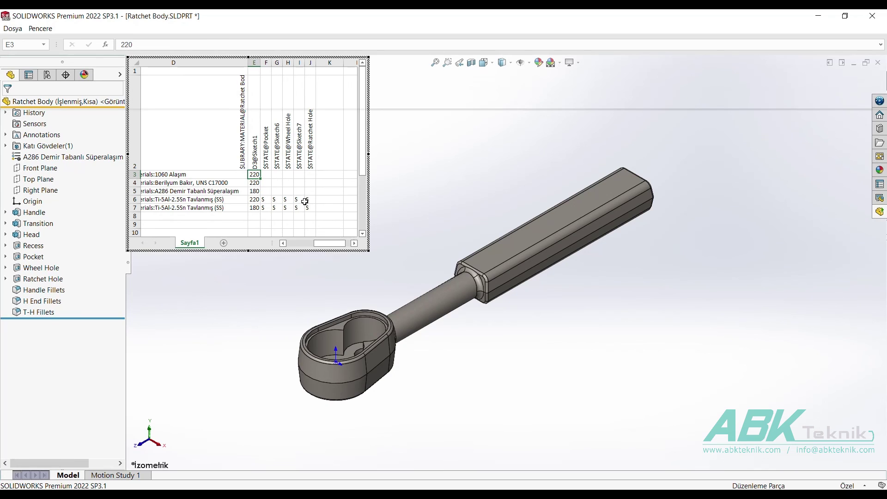
pyautogui.click(303, 200)
pyautogui.moveTo(323, 244); pyautogui.dragTo(283, 243)
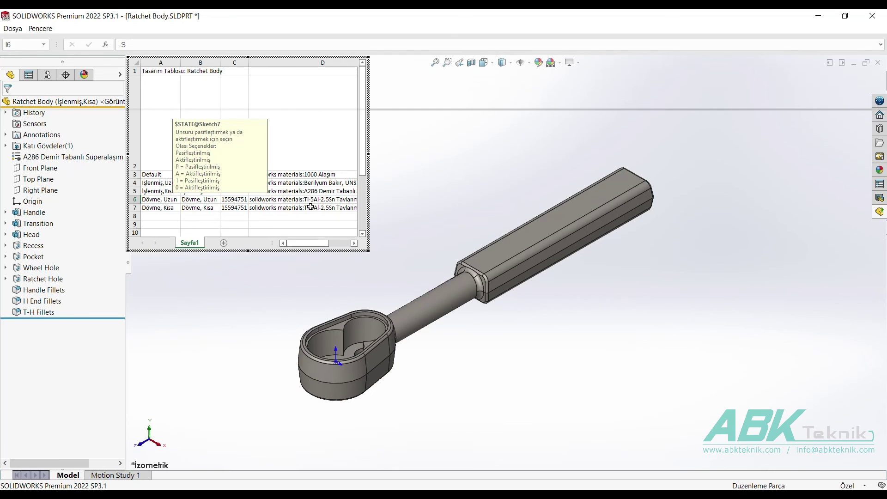
pyautogui.click(473, 209)
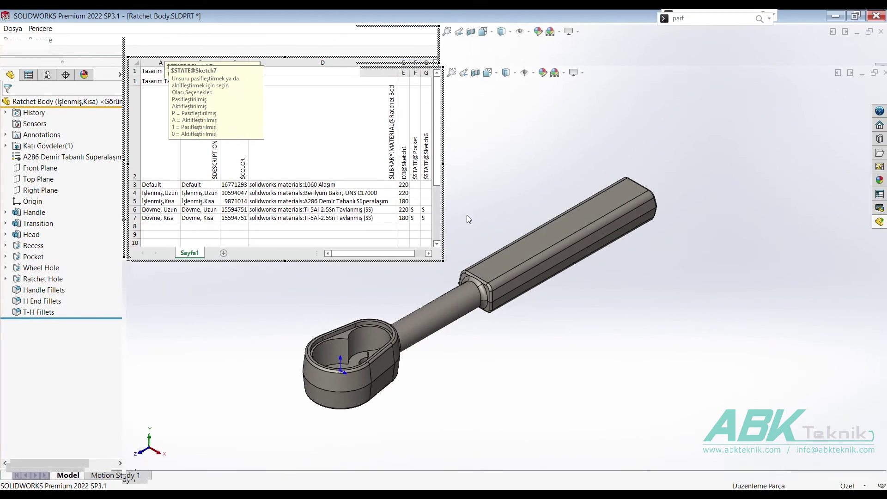